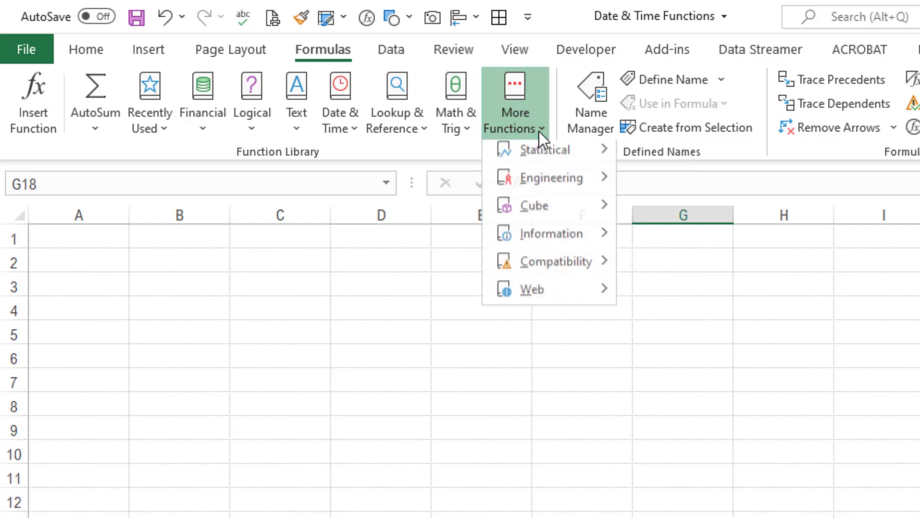
{"action": "mouse_move", "coordinate": [560, 154]}
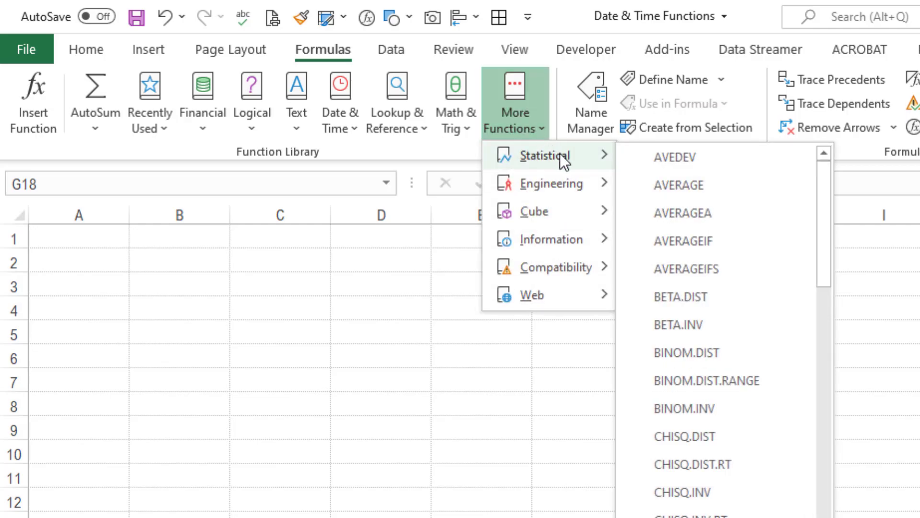
{"action": "left_click", "coordinate": [385, 145]}
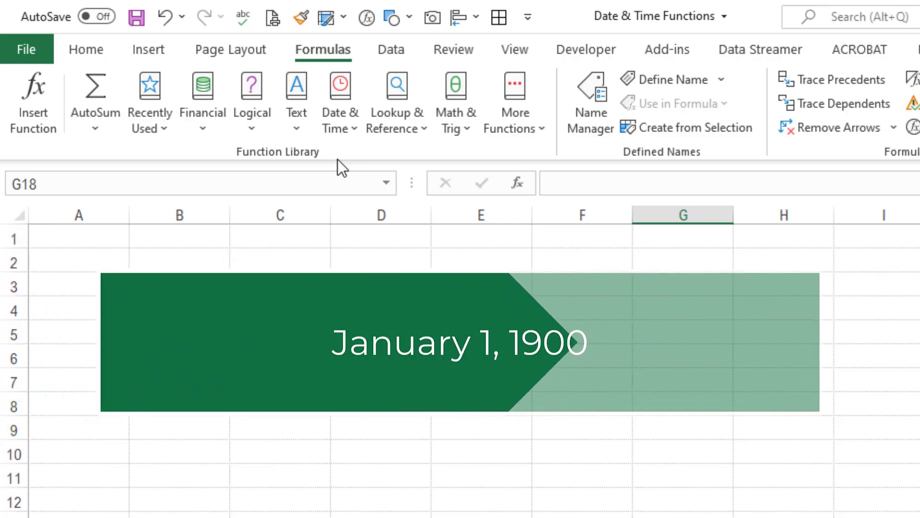
- Enter the number 1 in cell G3
{"action": "key", "text": "Up"}
{"action": "key", "text": "Up"}
{"action": "key", "text": "Up"}
{"action": "key", "text": "Up"}
{"action": "key", "text": "Up"}
{"action": "key", "text": "Up"}
{"action": "key", "text": "Up"}
{"action": "key", "text": "Up"}
{"action": "key", "text": "Up"}
{"action": "key", "text": "Up"}
{"action": "key", "text": "Up"}
{"action": "key", "text": "Up"}
{"action": "key", "text": "Up"}
{"action": "key", "text": "Up"}
{"action": "key", "text": "Up"}
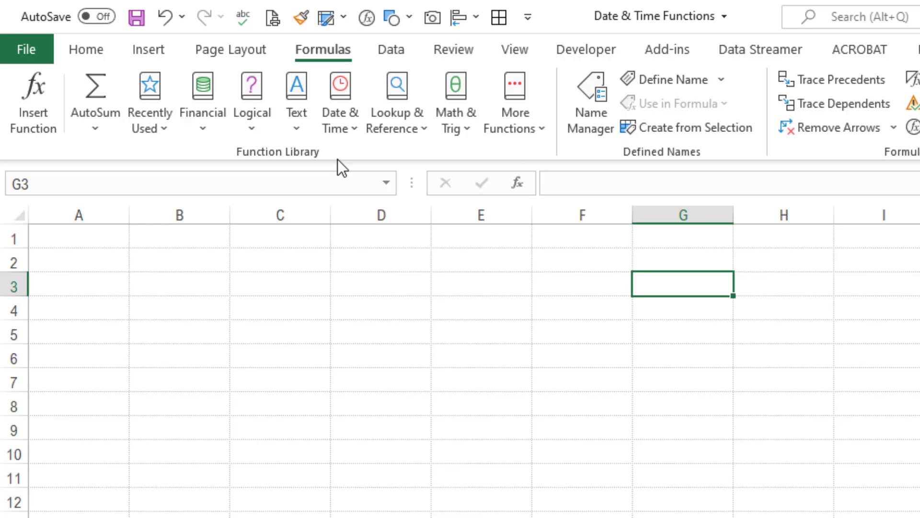
{"action": "type", "text": "1"}
{"action": "key", "text": "Return"}
- Apply the Long Date number format to cell G3
{"action": "key", "text": "Up"}
{"action": "left_click", "coordinate": [96, 56]}
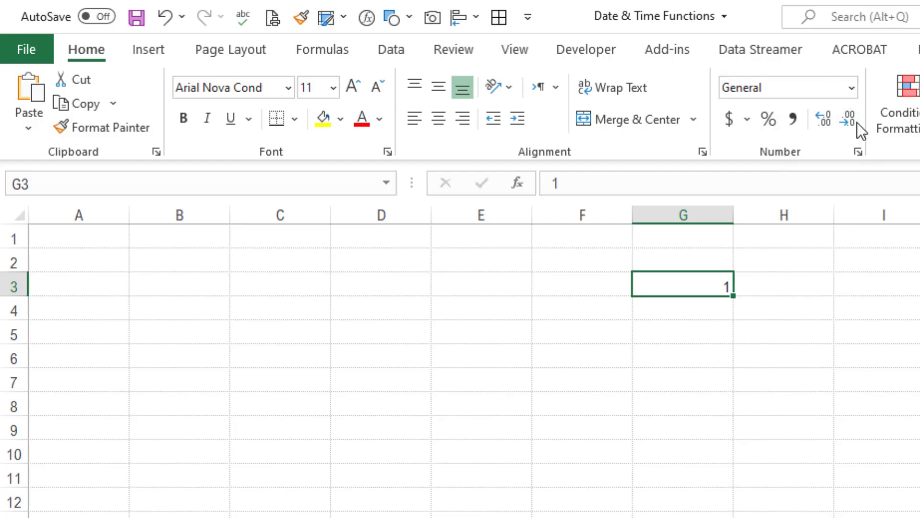
{"action": "left_click", "coordinate": [852, 90]}
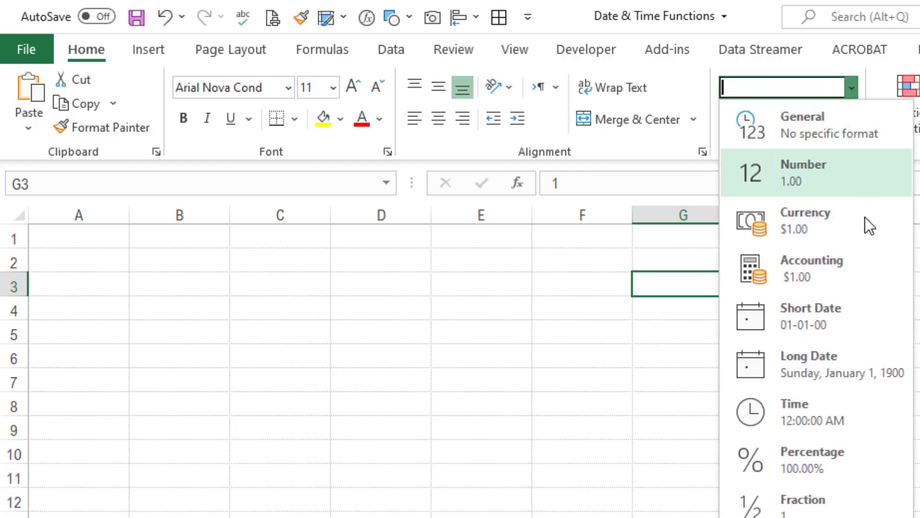
{"action": "left_click", "coordinate": [828, 375]}
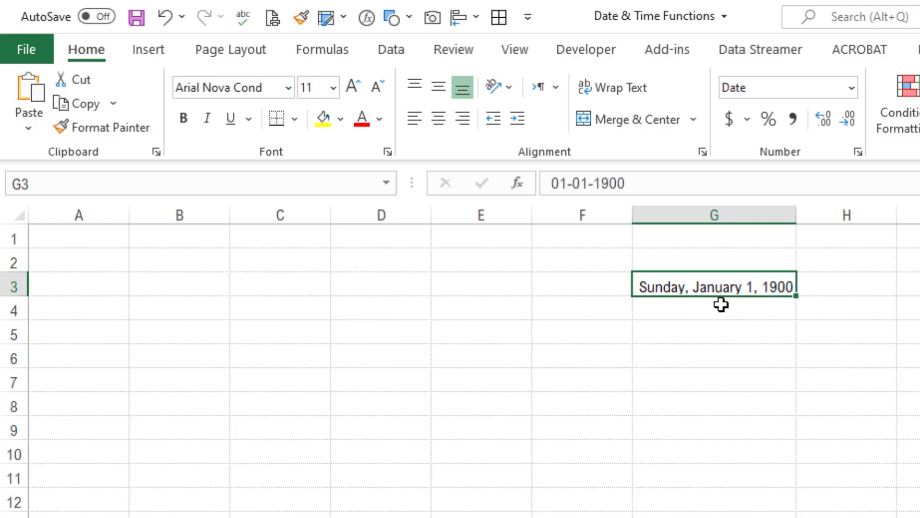
- Replace the value in cell G3 with 2, followed by 5, to see the corresponding dates
{"action": "type", "text": "2"}
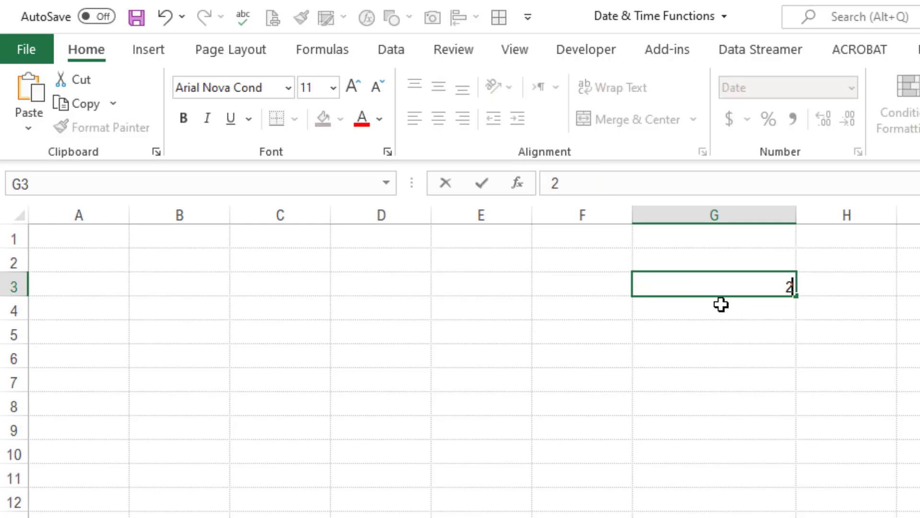
{"action": "key", "text": "Return"}
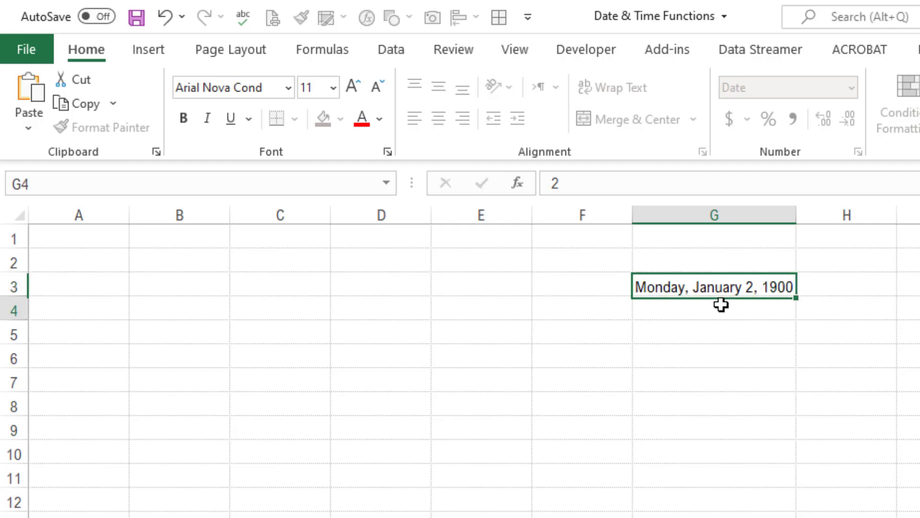
{"action": "key", "text": "Up"}
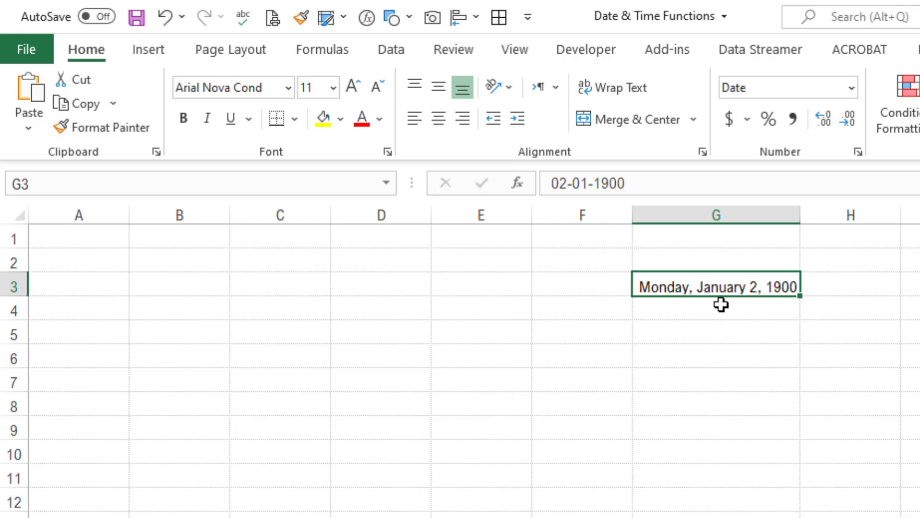
{"action": "type", "text": "5"}
{"action": "key", "text": "Return"}
{"action": "key", "text": "Up"}
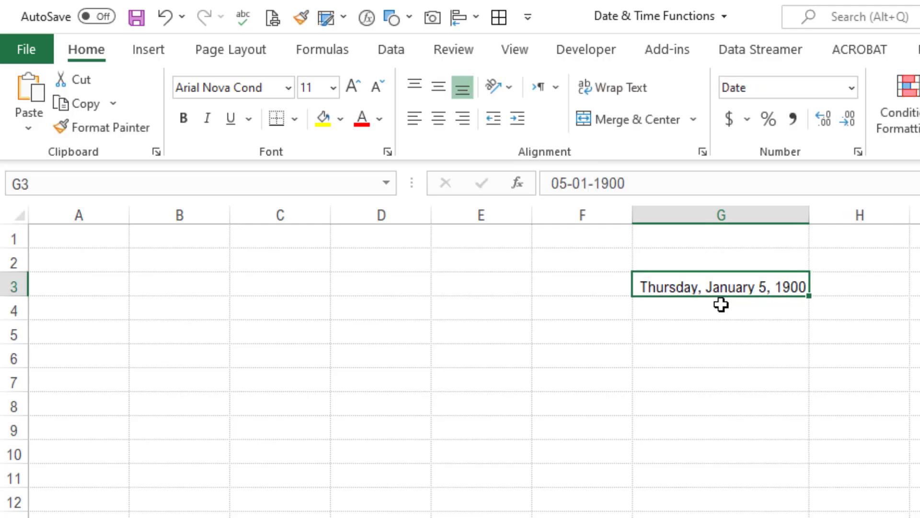
- Enter the serial number 10000 in cell G3 and keep that cell selected
{"action": "type", "text": "10000"}
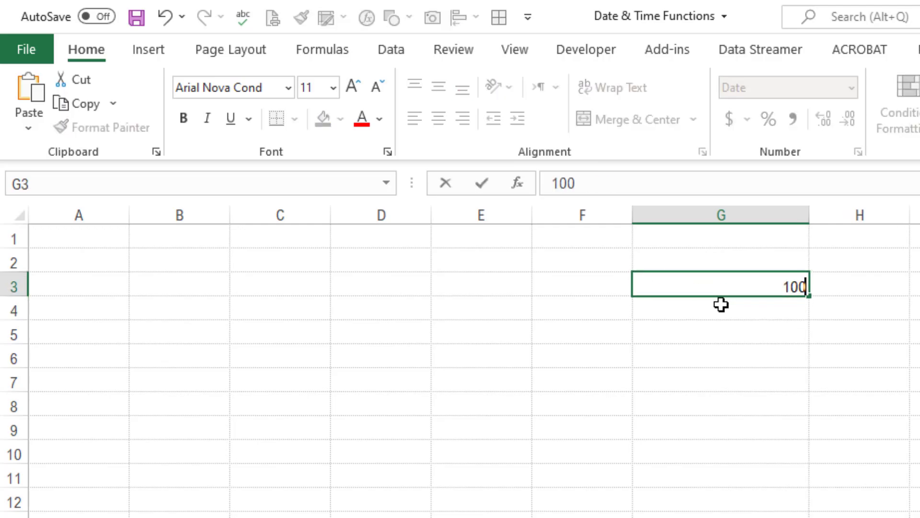
{"action": "key", "text": "Return"}
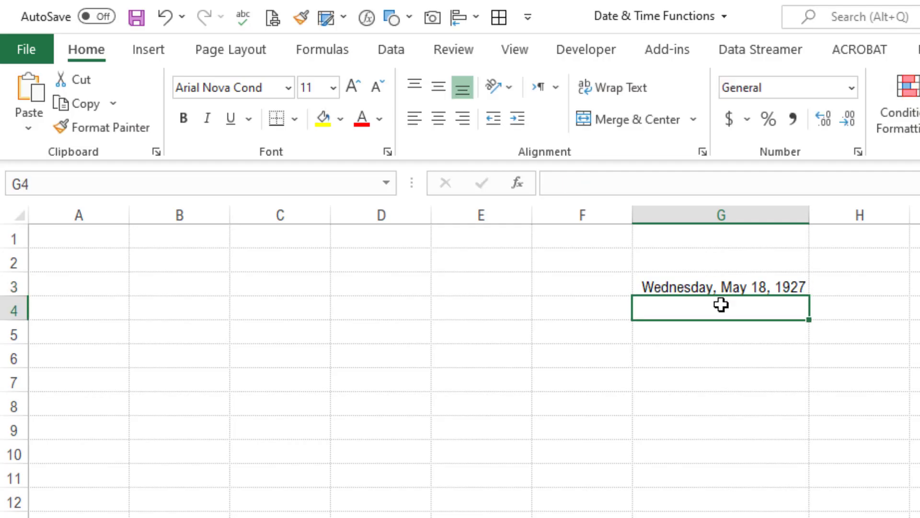
{"action": "key", "text": "Up"}
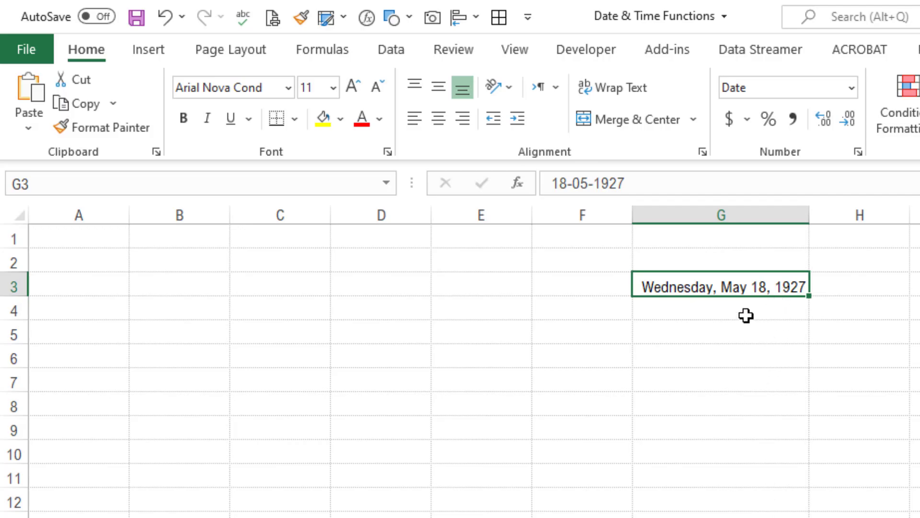
- Insert the current date, 12-10-2021, as a fixed value in cell G4
{"action": "left_click", "coordinate": [746, 316]}
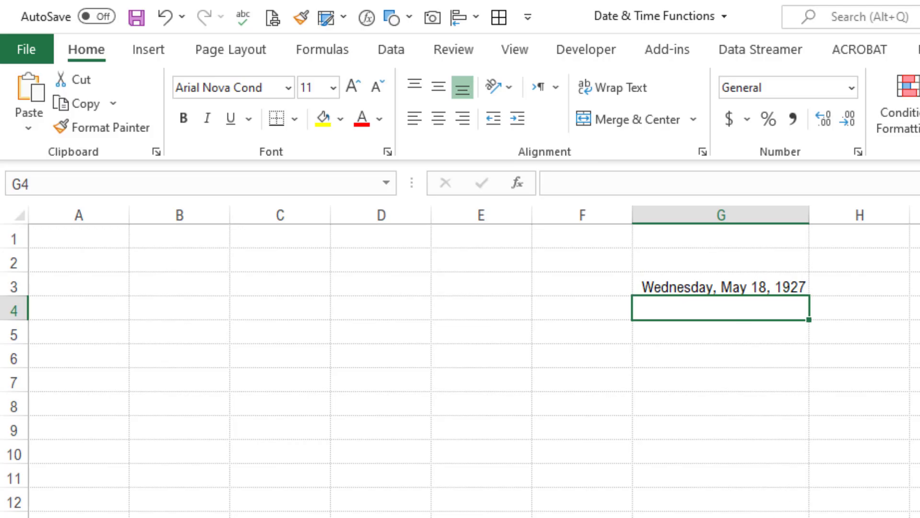
{"action": "key", "text": "ctrl+semicolon"}
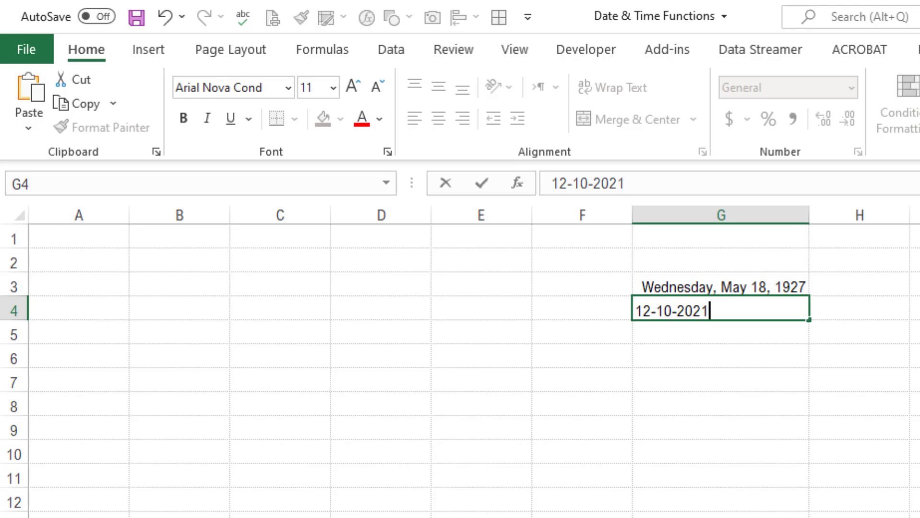
{"action": "key", "text": "Return"}
{"action": "left_click", "coordinate": [721, 307]}
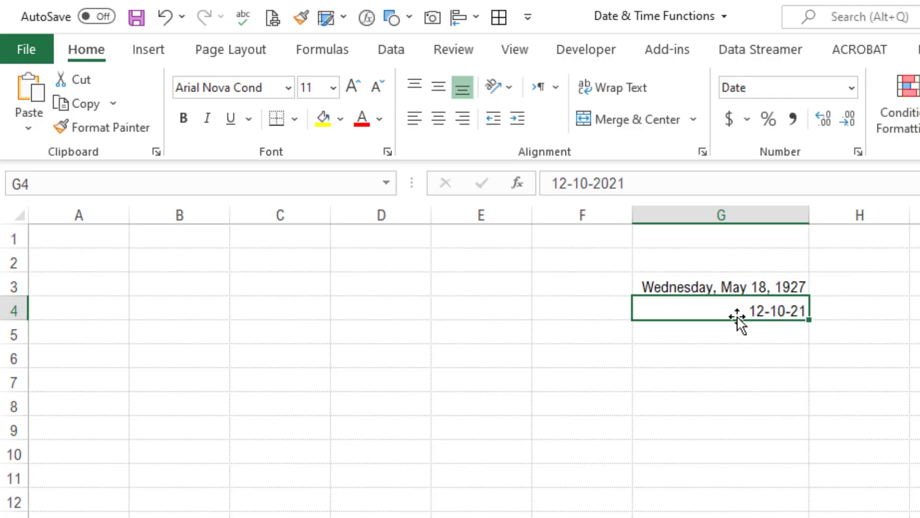
- Copy the long date formatting from cell G3 to cell G4 with Format Painter
{"action": "left_click", "coordinate": [748, 287]}
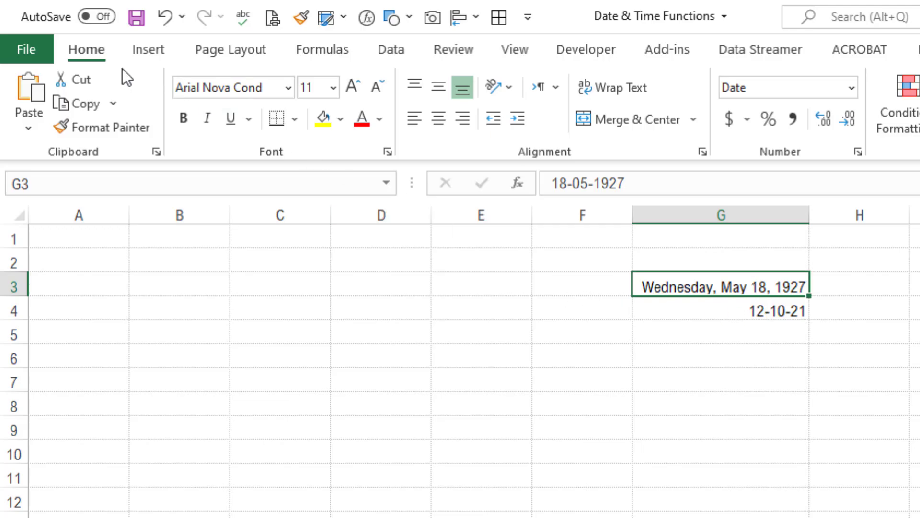
{"action": "left_click", "coordinate": [297, 18]}
{"action": "left_click", "coordinate": [764, 310]}
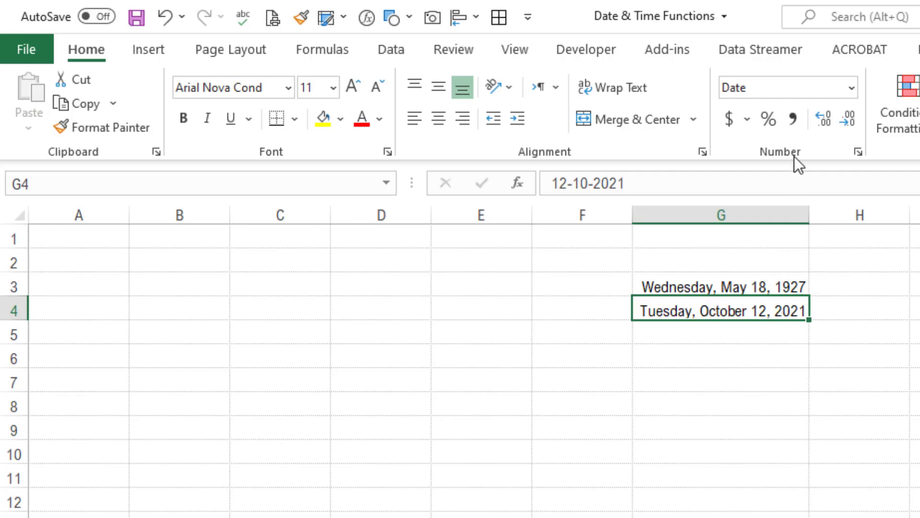
- Format cell G4 as a number in comma style with no decimal places
{"action": "left_click", "coordinate": [793, 120]}
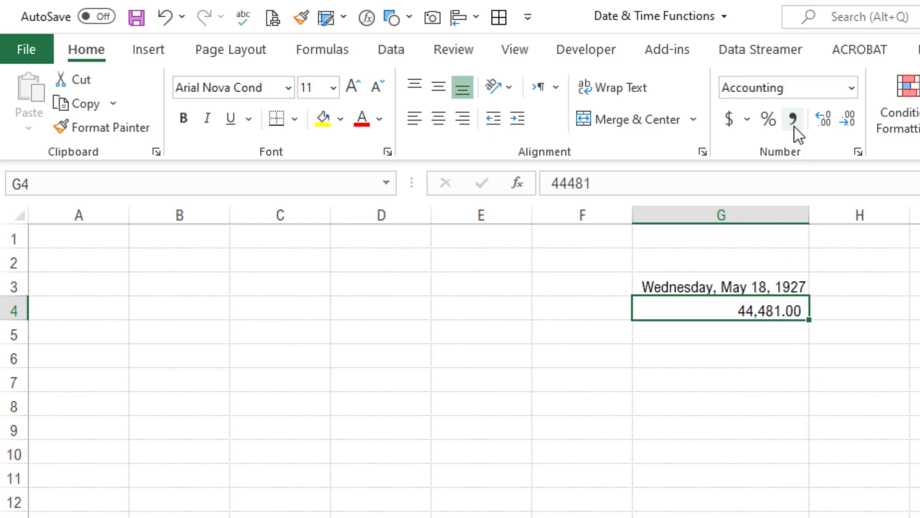
{"action": "left_click", "coordinate": [851, 123]}
{"action": "left_click", "coordinate": [850, 124]}
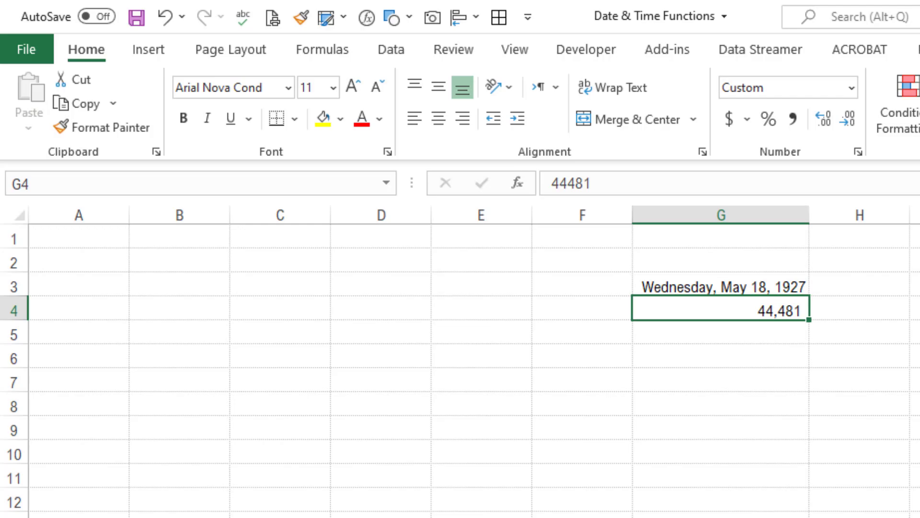
- Enter the formula =G4+1 in cell H4 to add one day to the date's serial number
{"action": "left_click", "coordinate": [863, 318]}
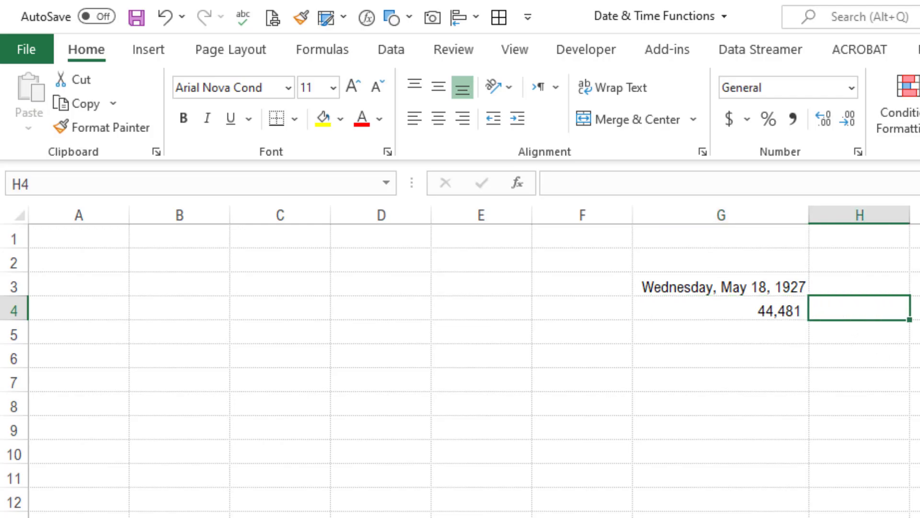
{"action": "type", "text": "="}
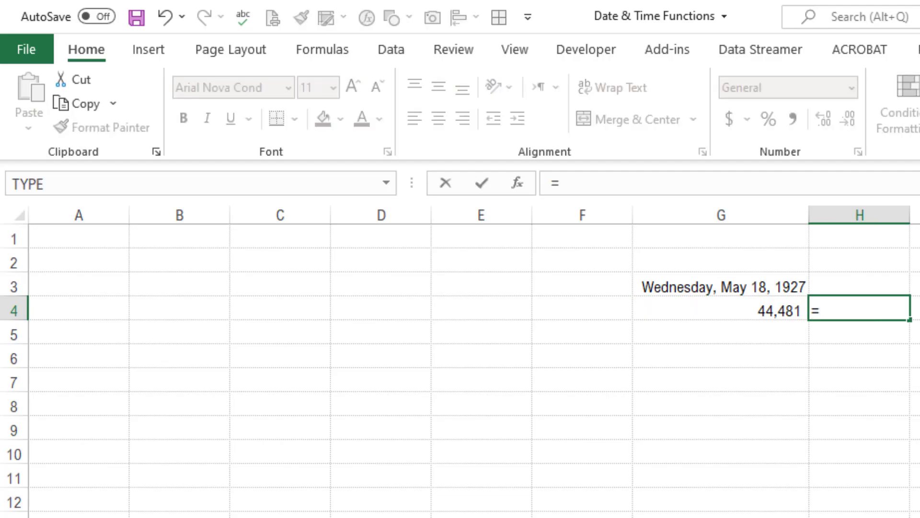
{"action": "key", "text": "Left"}
{"action": "type", "text": "_"}
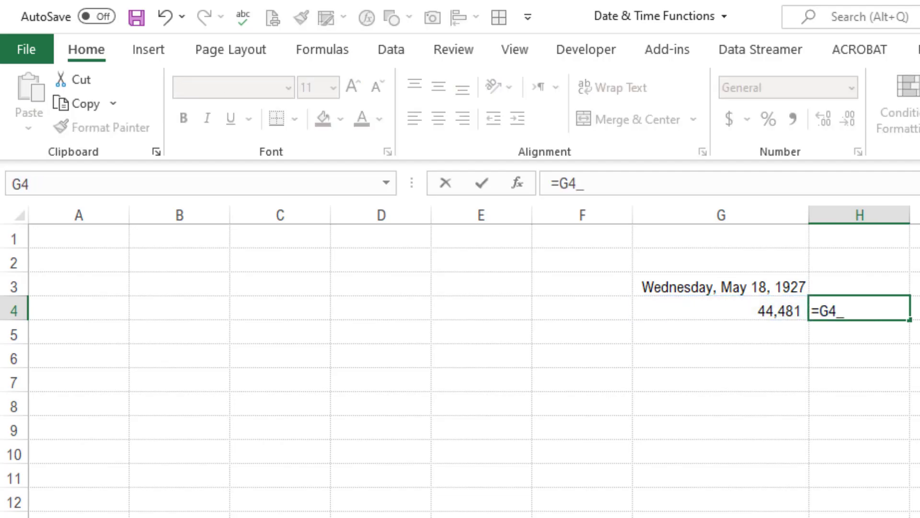
{"action": "key", "text": "BackSpace"}
{"action": "type", "text": "+1"}
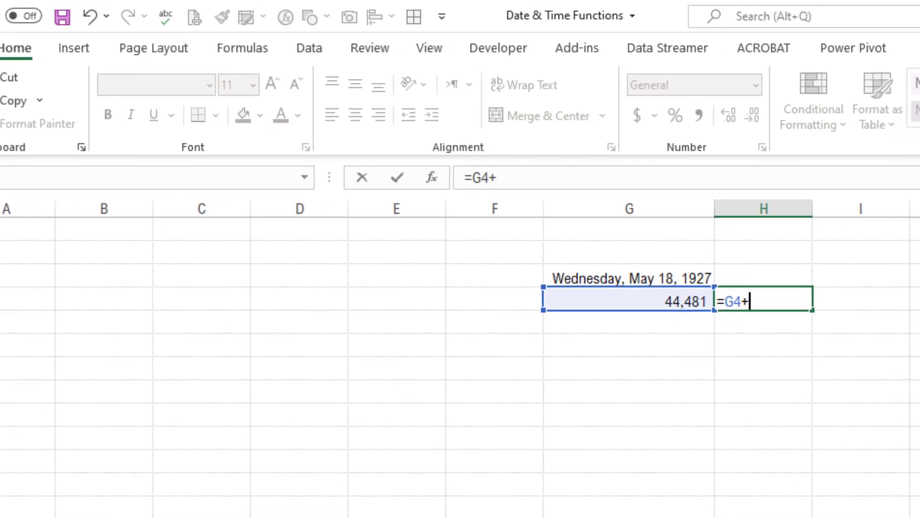
{"action": "key", "text": "Return"}
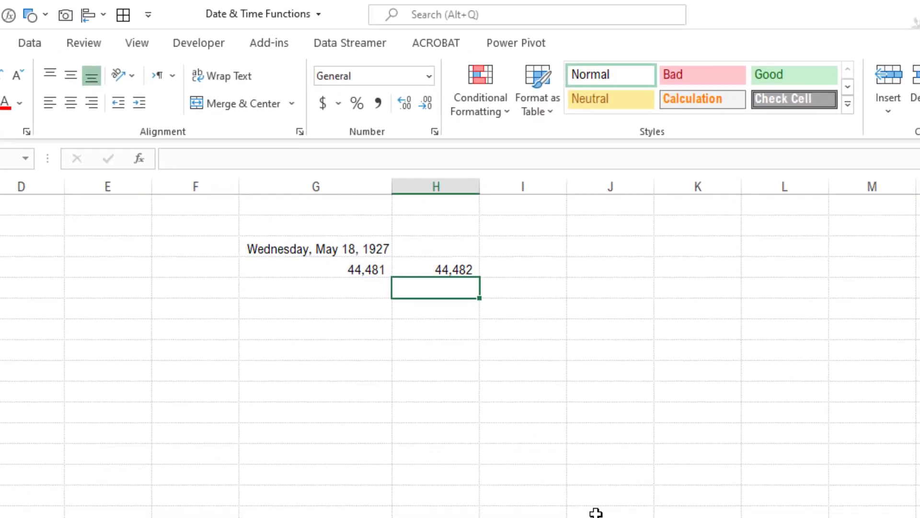
- Copy the long date formatting from cell G3 to H4 and widen column H to fit the full date
{"action": "key", "text": "Up"}
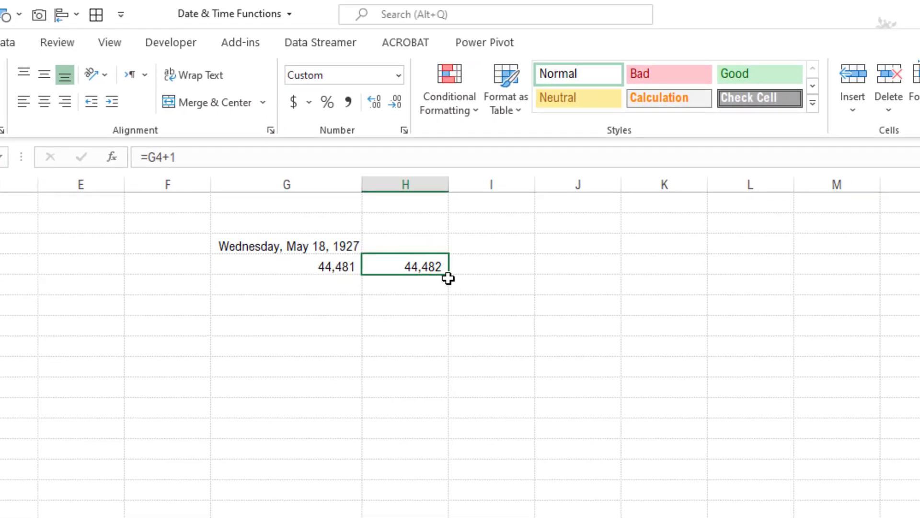
{"action": "left_click", "coordinate": [298, 249]}
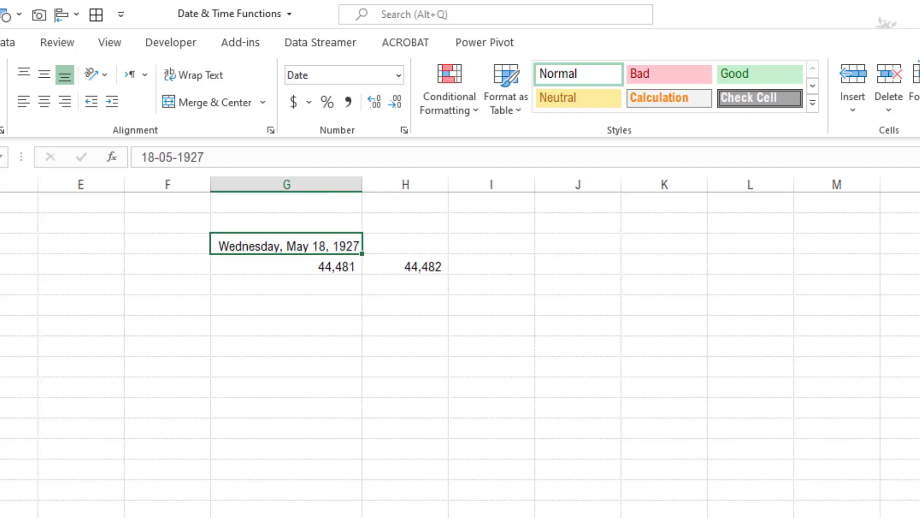
{"action": "key", "text": "alt+h"}
{"action": "key", "text": "f"}
{"action": "key", "text": "p"}
{"action": "left_click", "coordinate": [427, 266]}
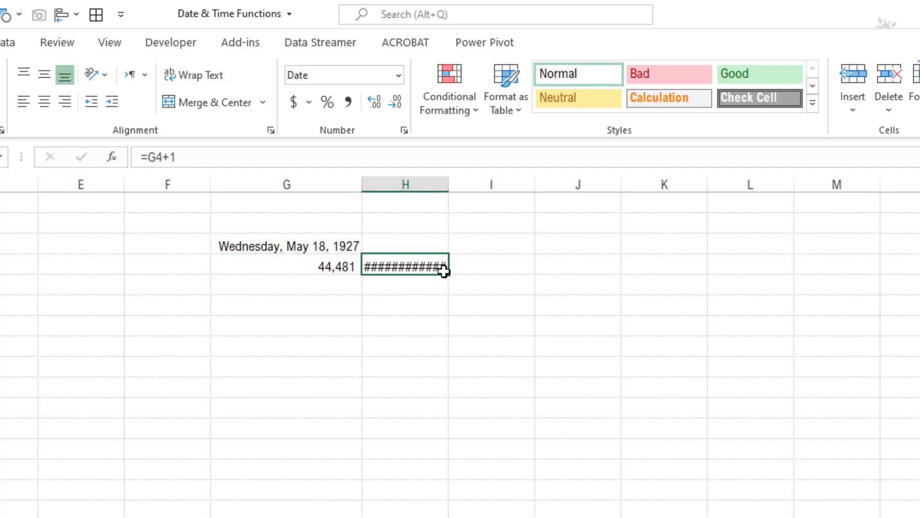
{"action": "left_click_drag", "start_coordinate": [449, 185], "coordinate": [653, 187]}
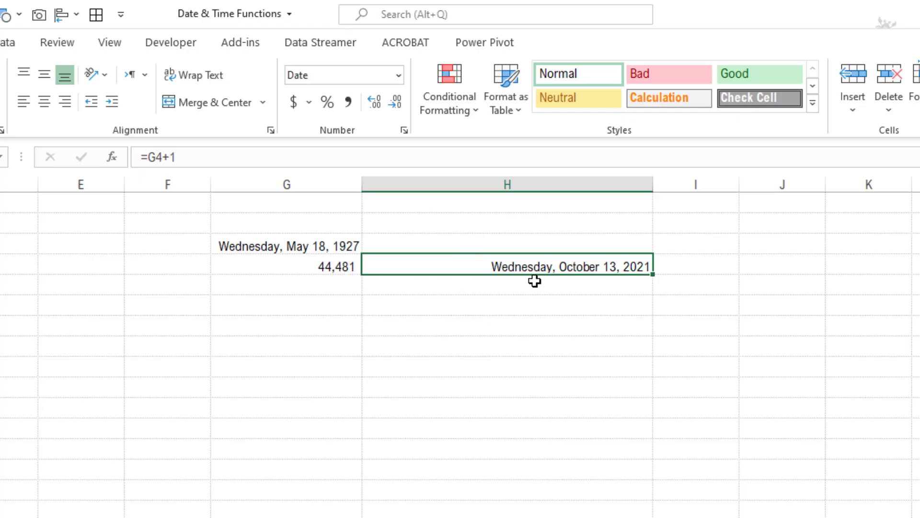
- Replace the formula in cell H4 with =G4*2
{"action": "type", "text": "="}
{"action": "key", "text": "Left"}
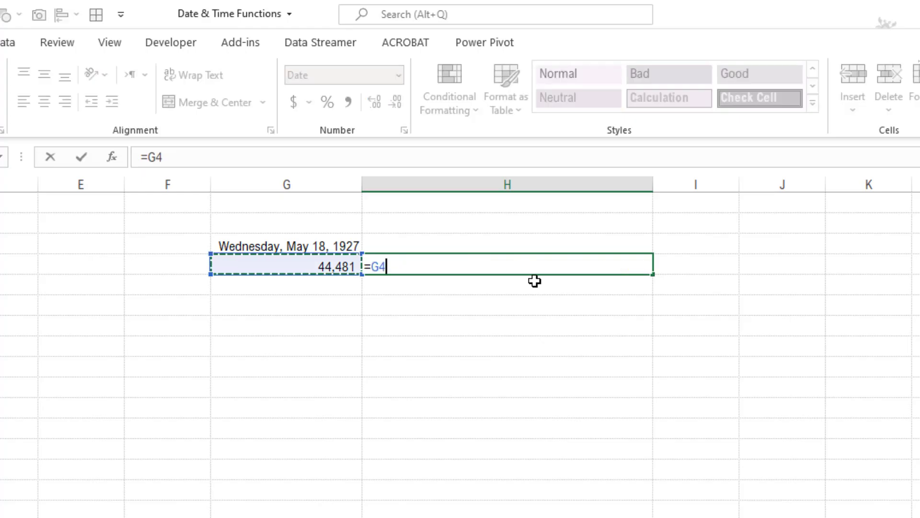
{"action": "type", "text": "*2"}
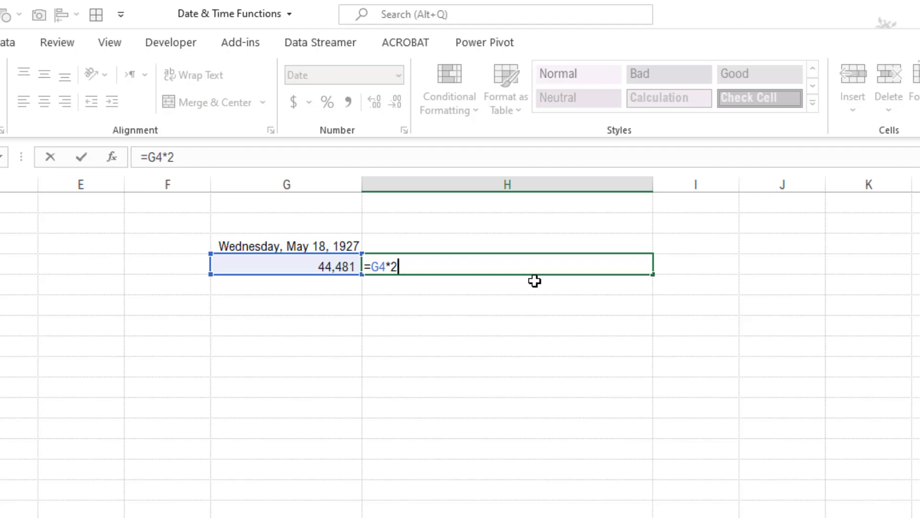
{"action": "key", "text": "Return"}
{"action": "key", "text": "Up"}
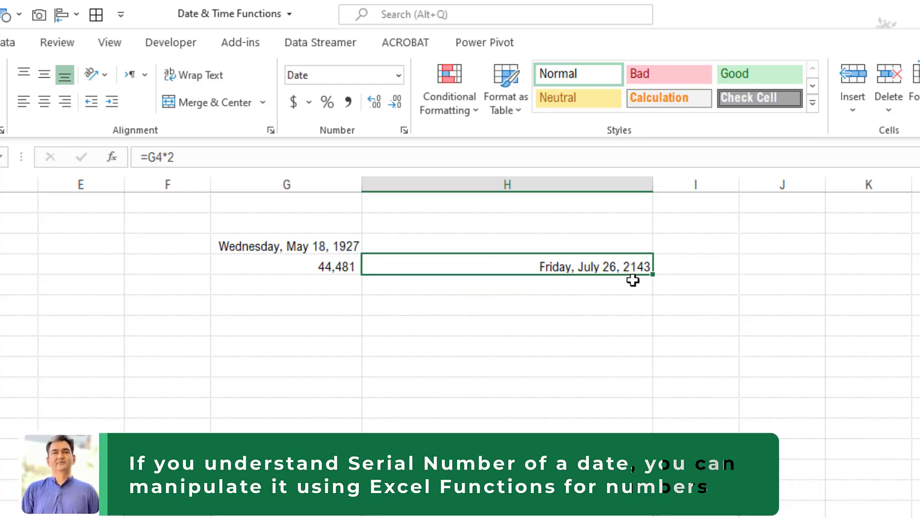
{"action": "left_click", "coordinate": [335, 267]}
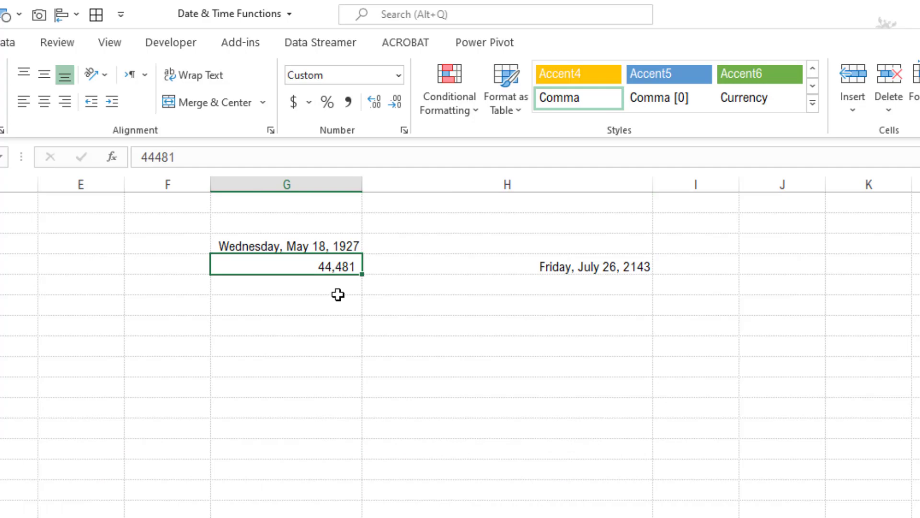
{"action": "key", "text": "Up"}
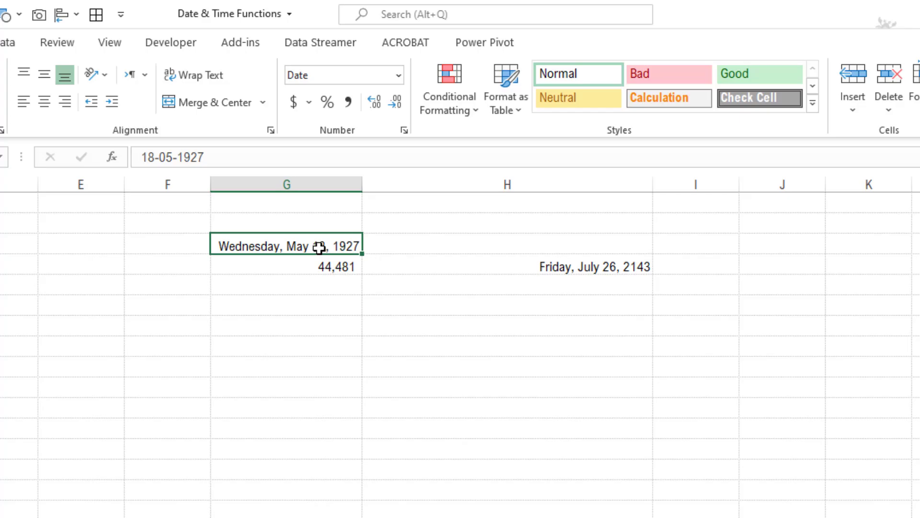
{"action": "left_click", "coordinate": [311, 268]}
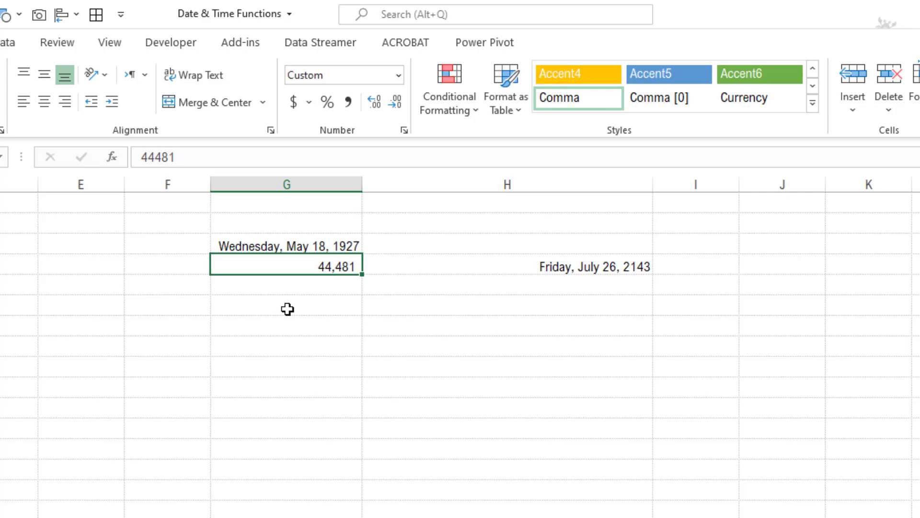
- Enter 0 in cell G6 and format the cell as Time
{"action": "left_click", "coordinate": [287, 309]}
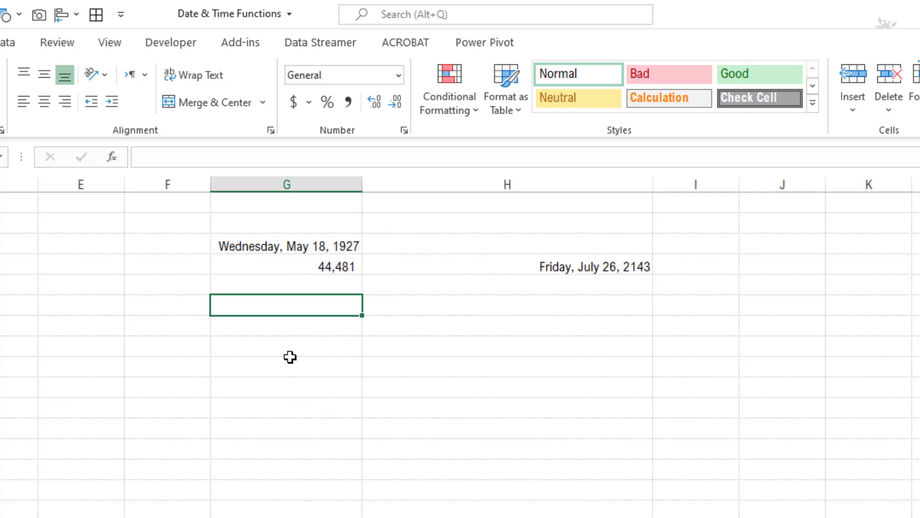
{"action": "type", "text": "0"}
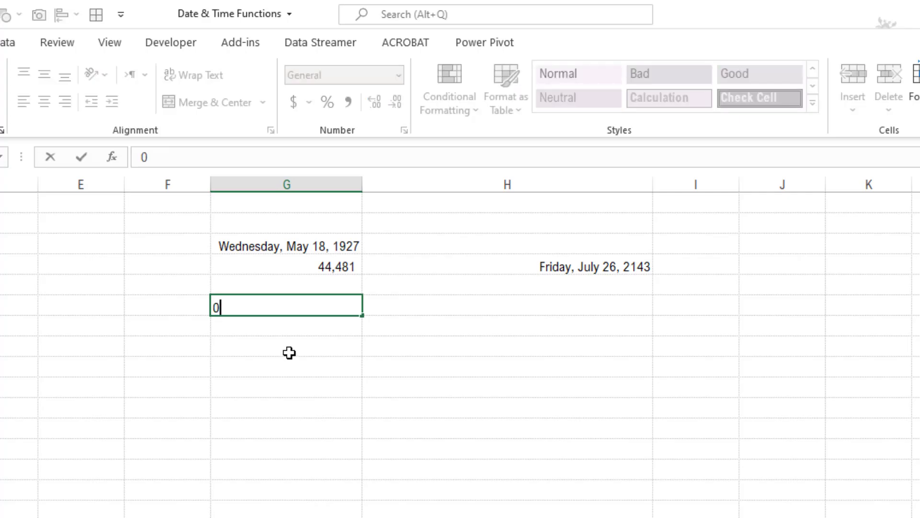
{"action": "key", "text": "Return"}
{"action": "left_click", "coordinate": [306, 306]}
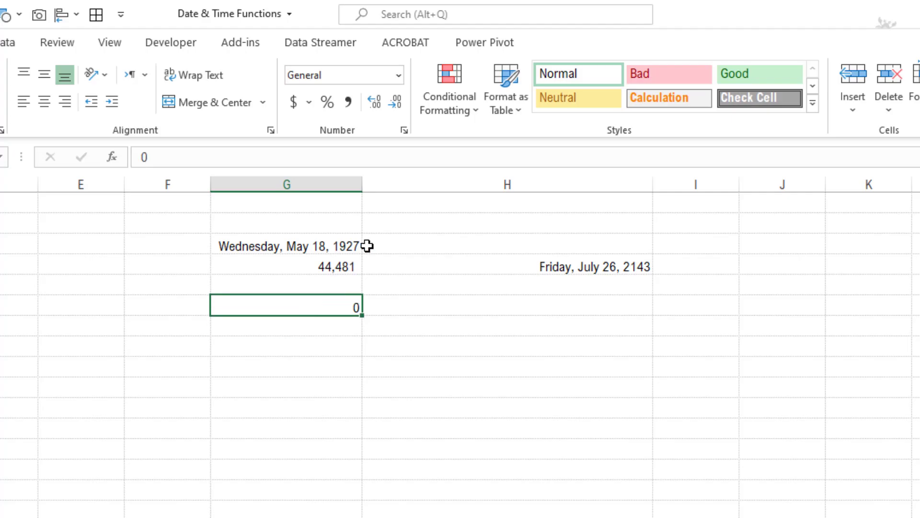
{"action": "left_click", "coordinate": [399, 77]}
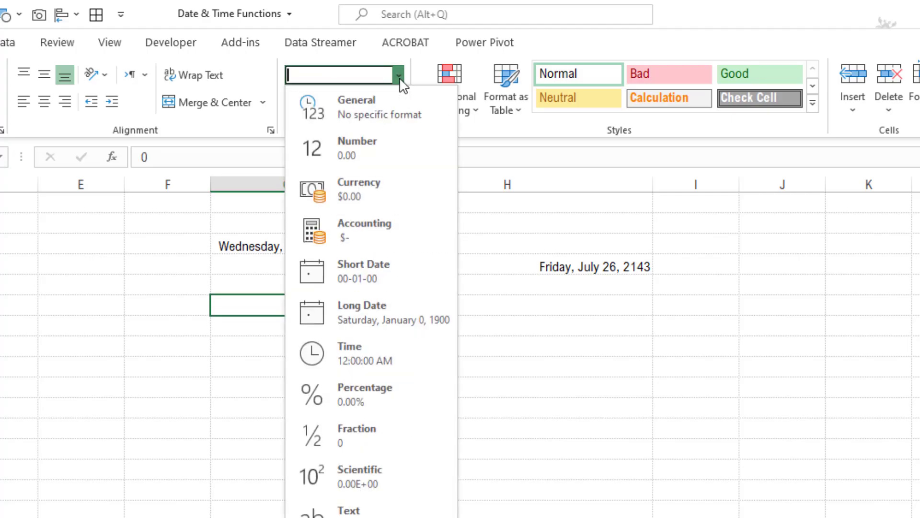
{"action": "left_click", "coordinate": [392, 356]}
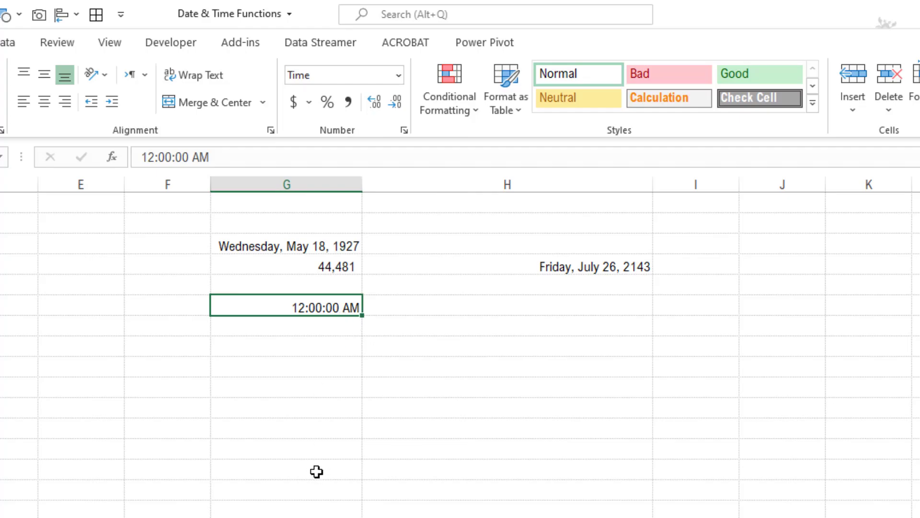
- Replace the value in time-formatted cell G6 with 1
{"action": "type", "text": "1"}
{"action": "key", "text": "Return"}
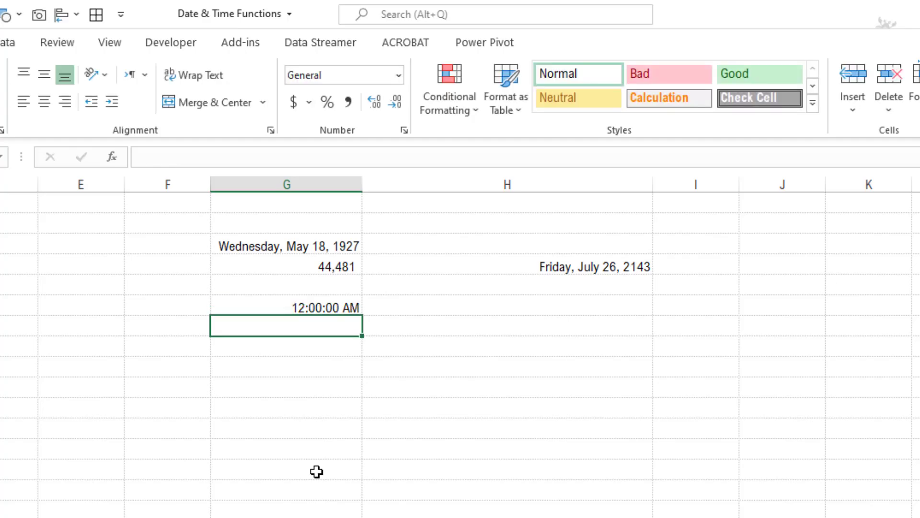
{"action": "key", "text": "Up"}
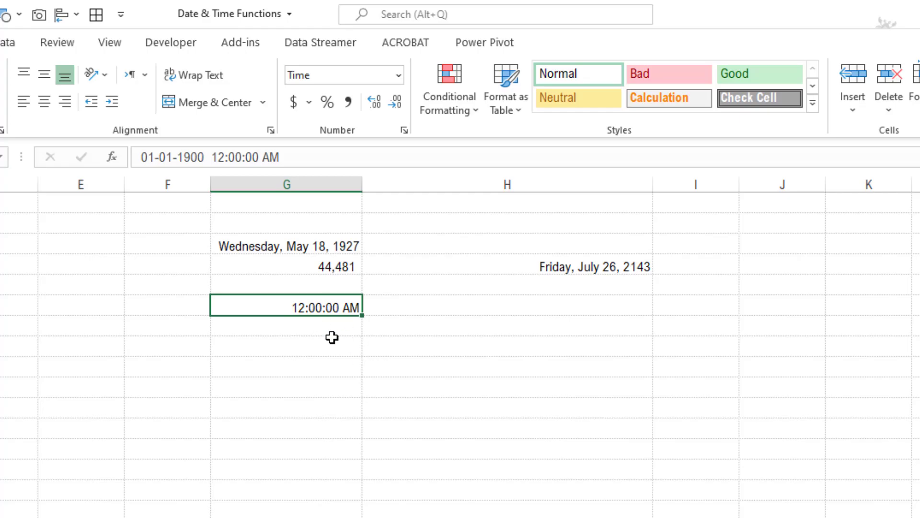
- Set cell G6 to 0.5 to represent half a day as a time
{"action": "type", "text": "0.5"}
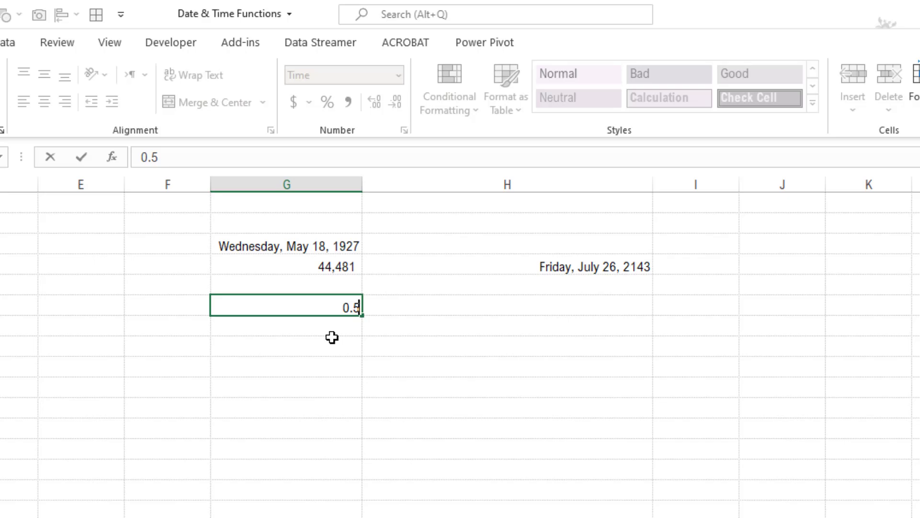
{"action": "key", "text": "Return"}
{"action": "key", "text": "Up"}
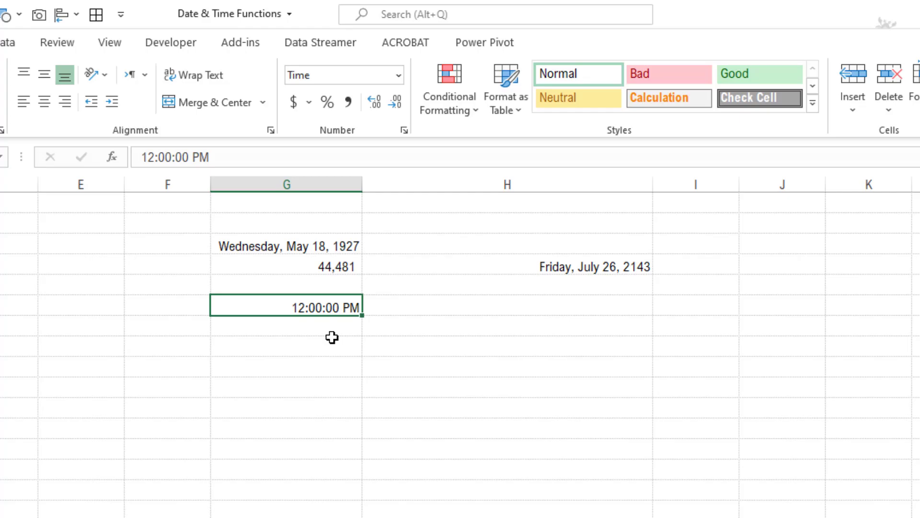
- Enter the formula =5/24 in cell G6 to express five hours as a fraction of a day
{"action": "type", "text": "="}
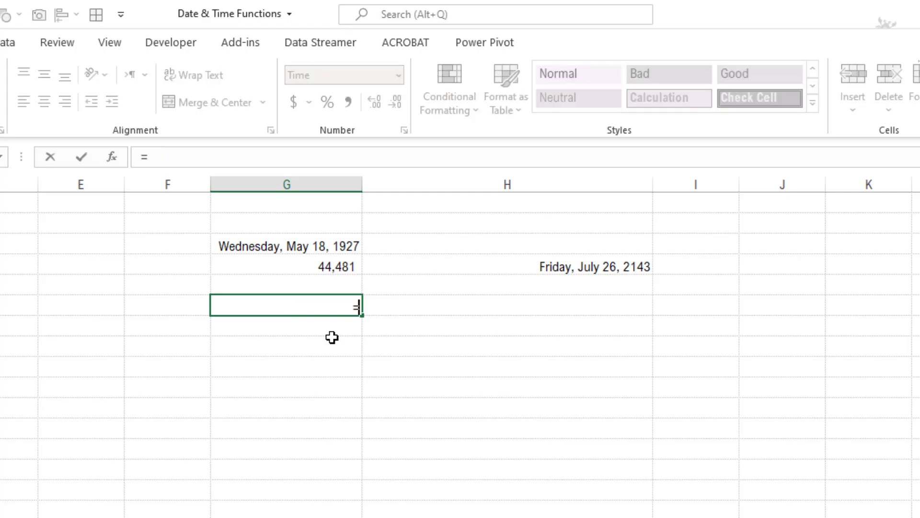
{"action": "type", "text": "5/24"}
{"action": "key", "text": "Return"}
{"action": "key", "text": "Up"}
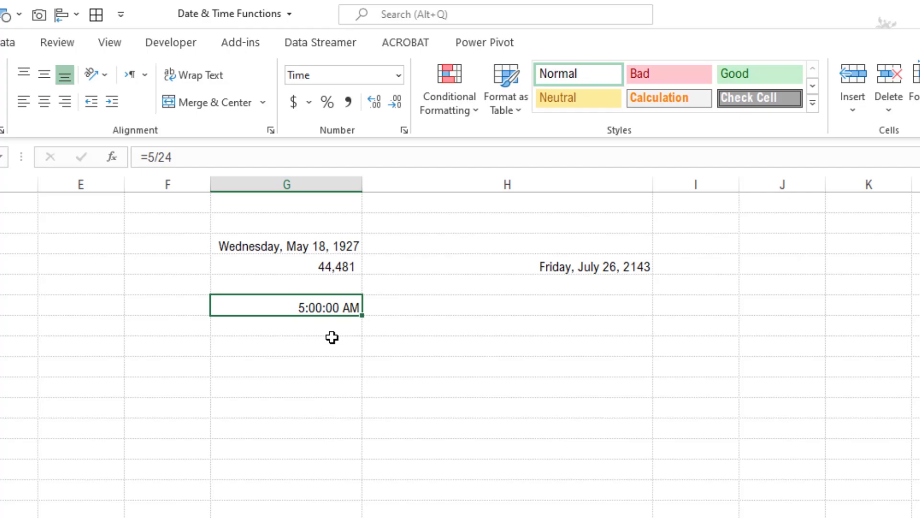
- Replace the formula in cell G6 with =6/24 to express six hours
{"action": "type", "text": "="}
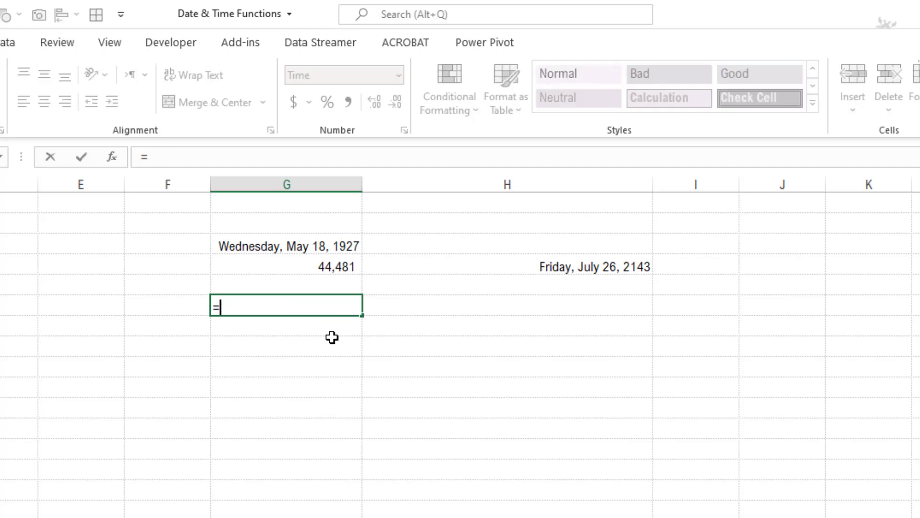
{"action": "type", "text": "6/24"}
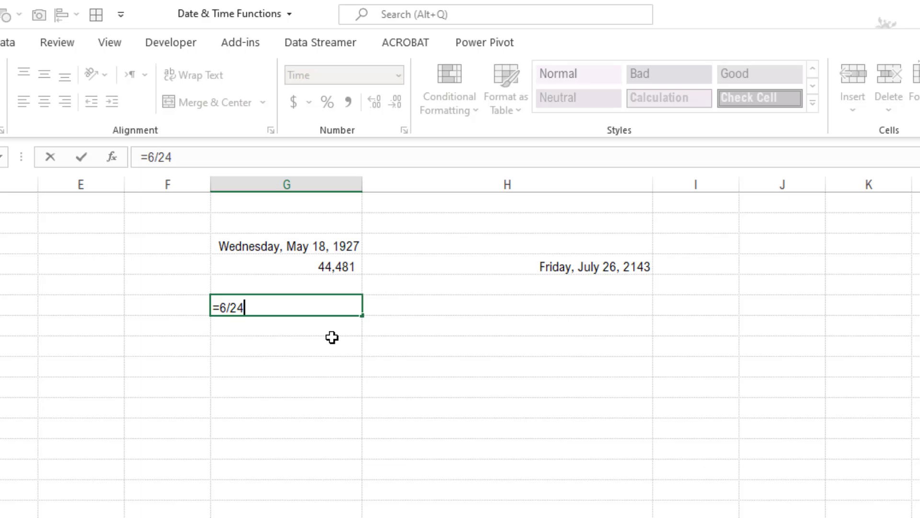
{"action": "key", "text": "Return"}
{"action": "key", "text": "Up"}
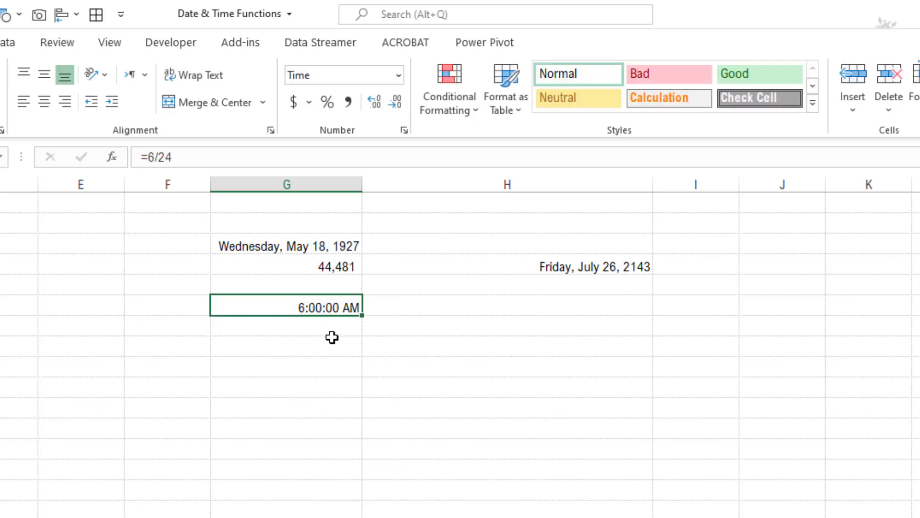
{"action": "type", "text": "6"}
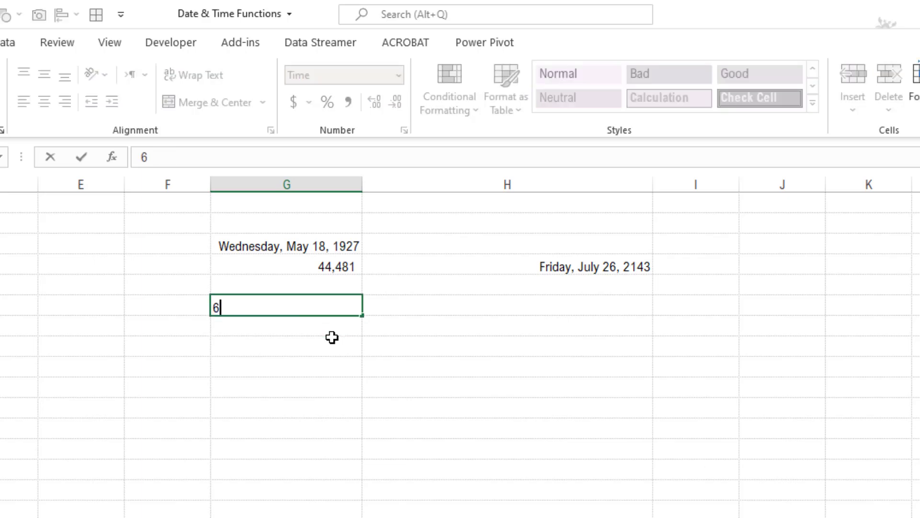
{"action": "type", "text": ".5/24"}
{"action": "key", "text": "Return"}
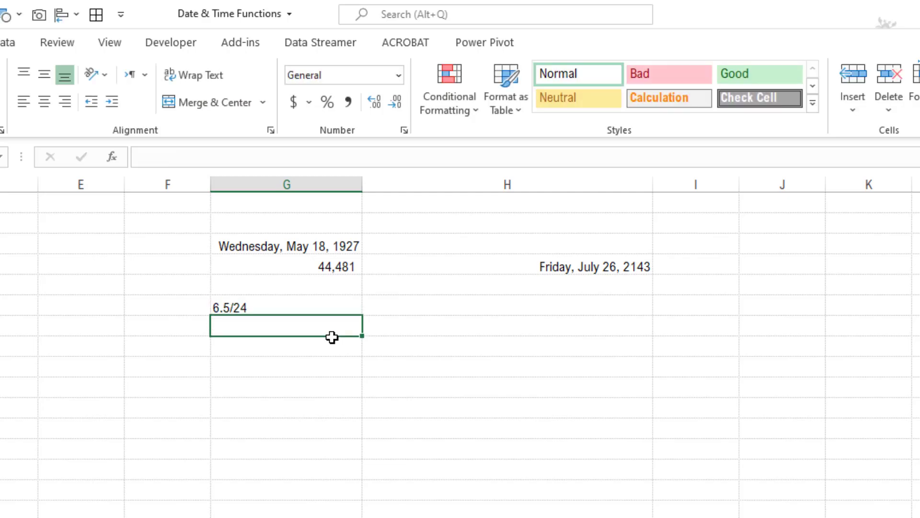
- Enter the formula =6.5/24 in cell G6 to express six and a half hours
{"action": "key", "text": "Up"}
{"action": "type", "text": "=6"}
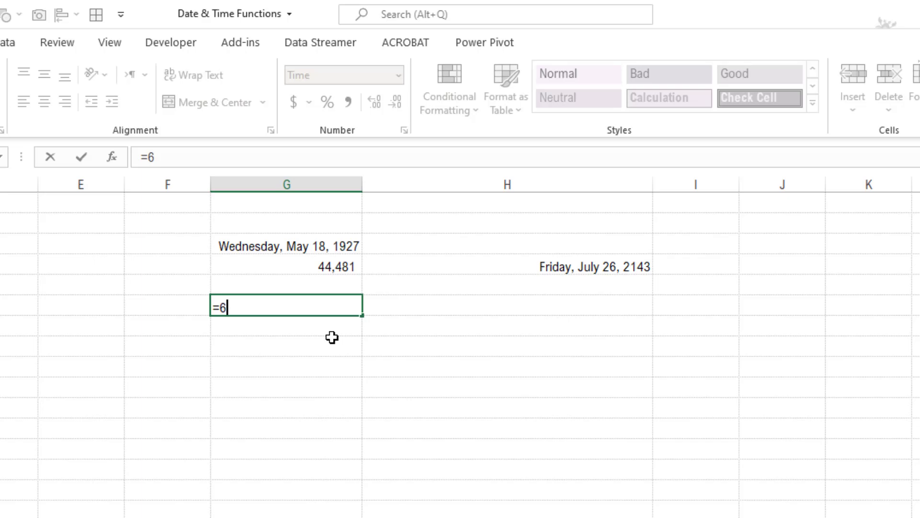
{"action": "type", "text": ".5/24"}
{"action": "key", "text": "Return"}
{"action": "key", "text": "Up"}
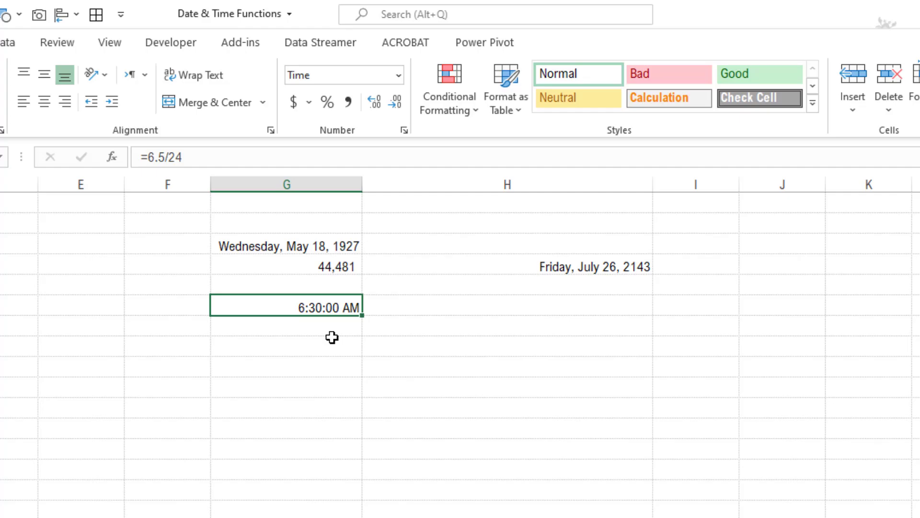
{"action": "key", "text": "Up"}
{"action": "key", "text": "Up"}
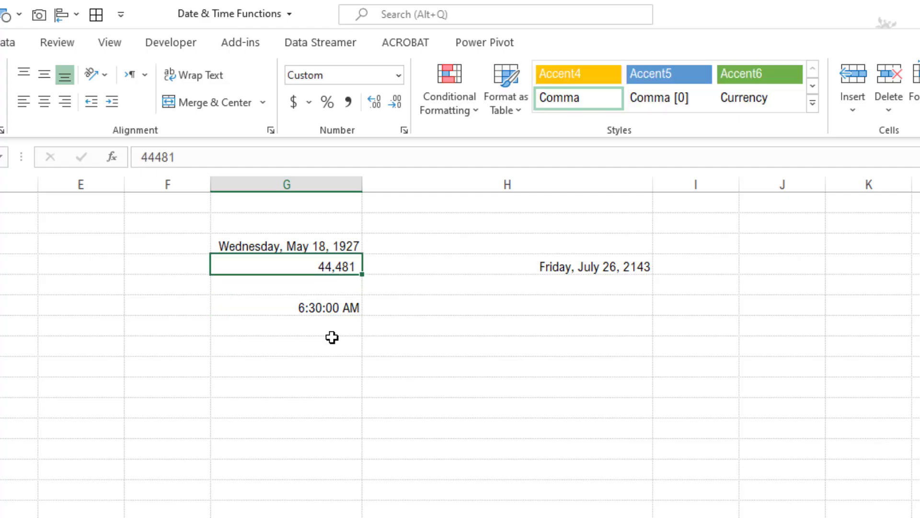
{"action": "key", "text": "Down"}
{"action": "key", "text": "Down"}
{"action": "key", "text": "Down"}
{"action": "key", "text": "Down"}
{"action": "key", "text": "Up"}
{"action": "key", "text": "Up"}
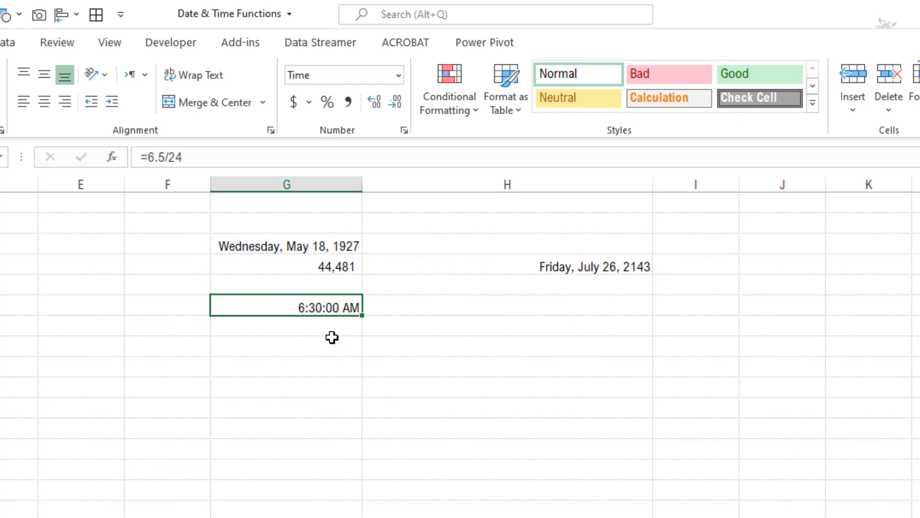
{"action": "type", "text": "44"}
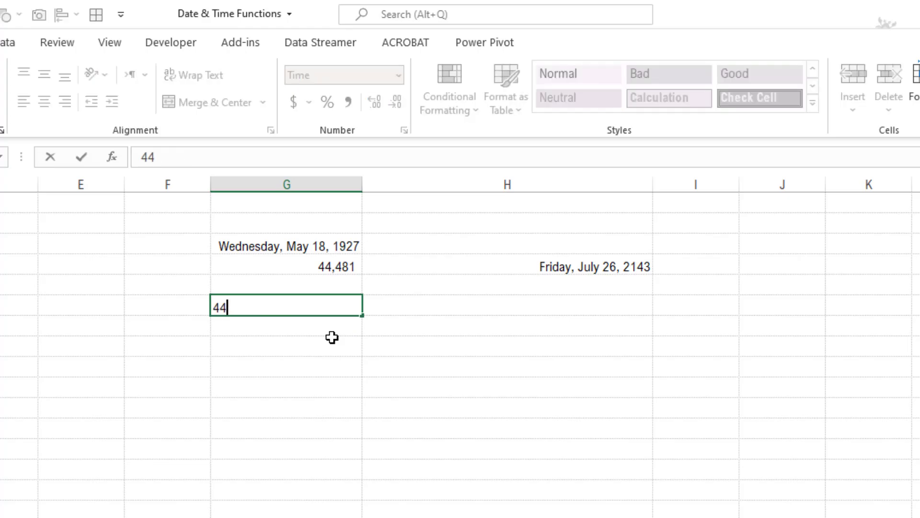
{"action": "type", "text": "81."}
{"action": "key", "text": "Escape"}
- Enter 44481.6 in cell G6 to combine a date serial number with a time fraction
{"action": "type", "text": "444"}
{"action": "type", "text": "81/"}
{"action": "type", "text": "."}
{"action": "type", "text": "6"}
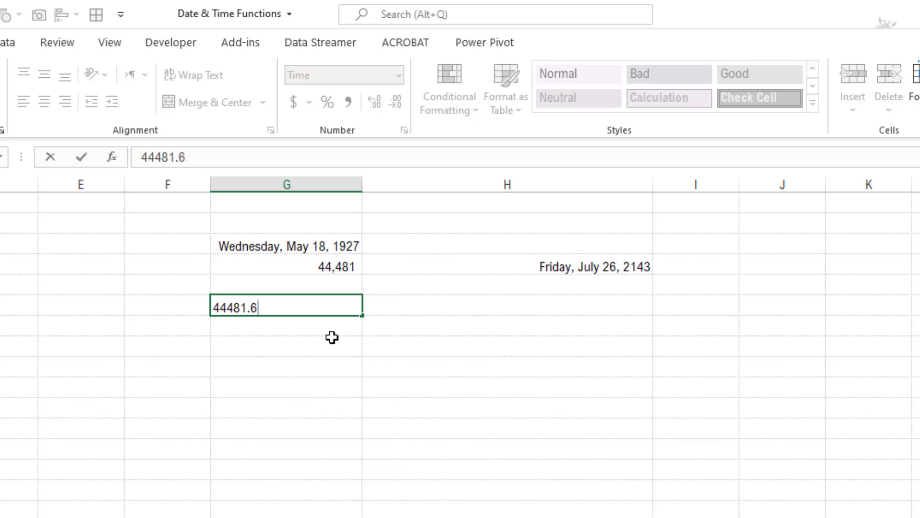
{"action": "key", "text": "Return"}
{"action": "key", "text": "Up"}
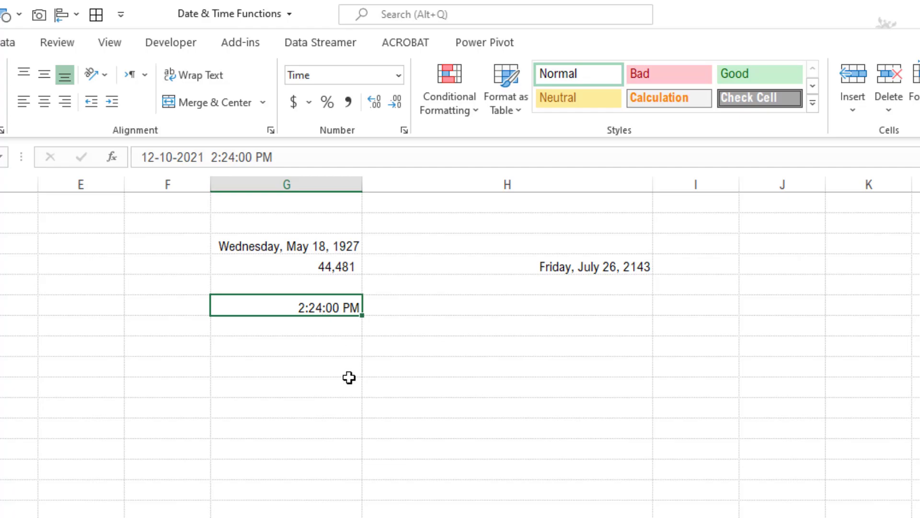
- Replace the value in cell G6 with 0.6, keeping only the time fraction
{"action": "type", "text": "0.6"}
{"action": "key", "text": "Return"}
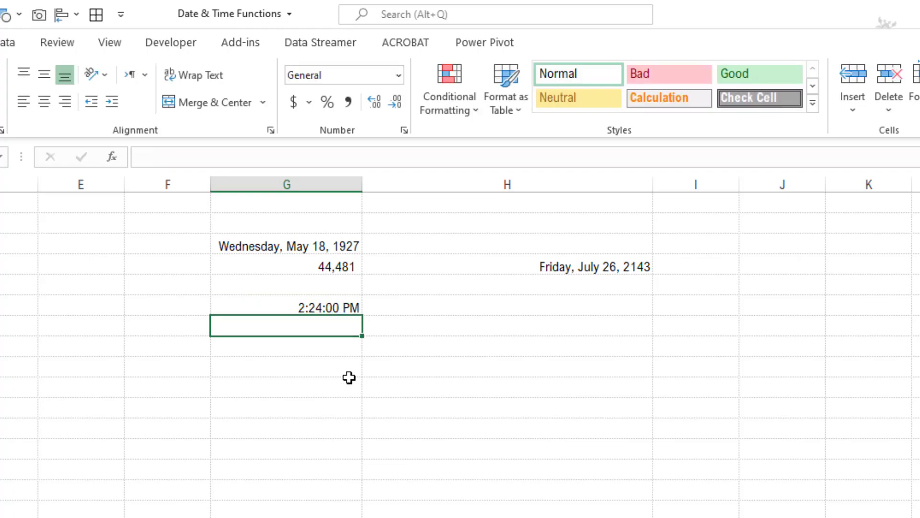
{"action": "key", "text": "Up"}
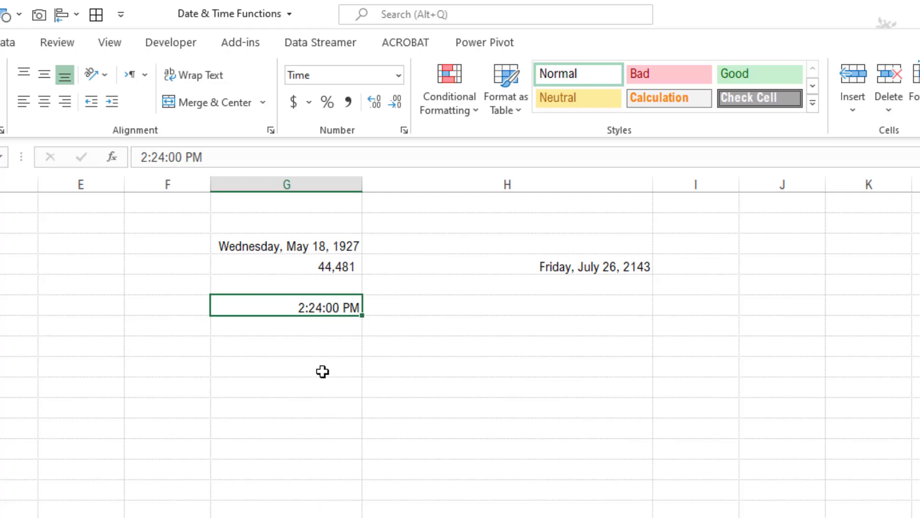
- Examine the previews of cell G6 in the available number formats without changing its Time format
{"action": "key", "text": "Down"}
{"action": "key", "text": "Down"}
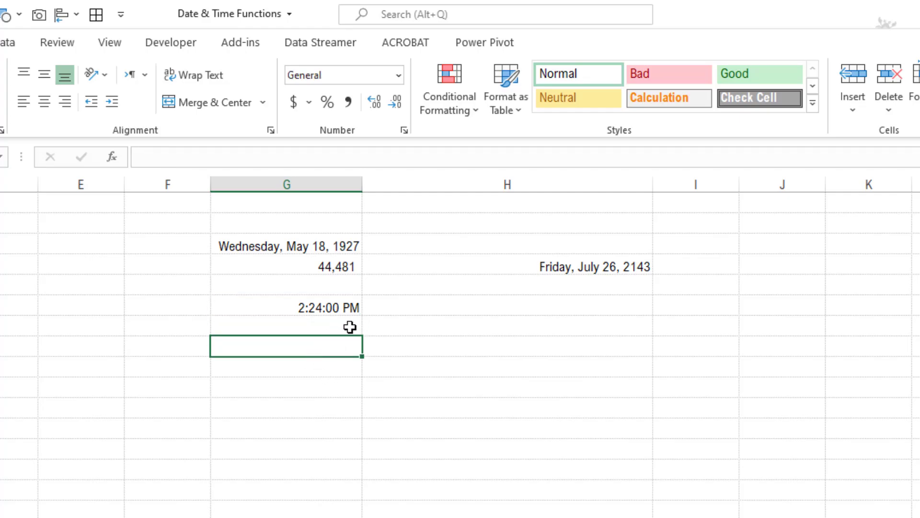
{"action": "left_click", "coordinate": [333, 310]}
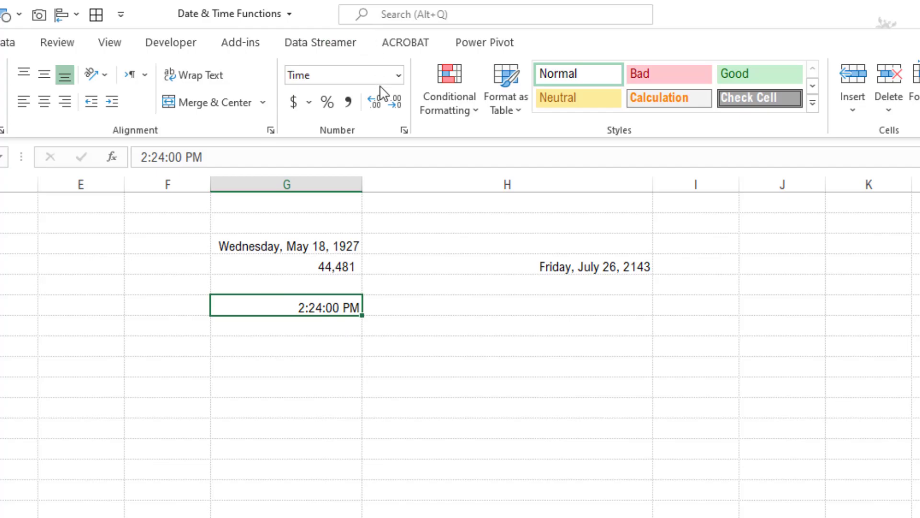
{"action": "left_click", "coordinate": [400, 80]}
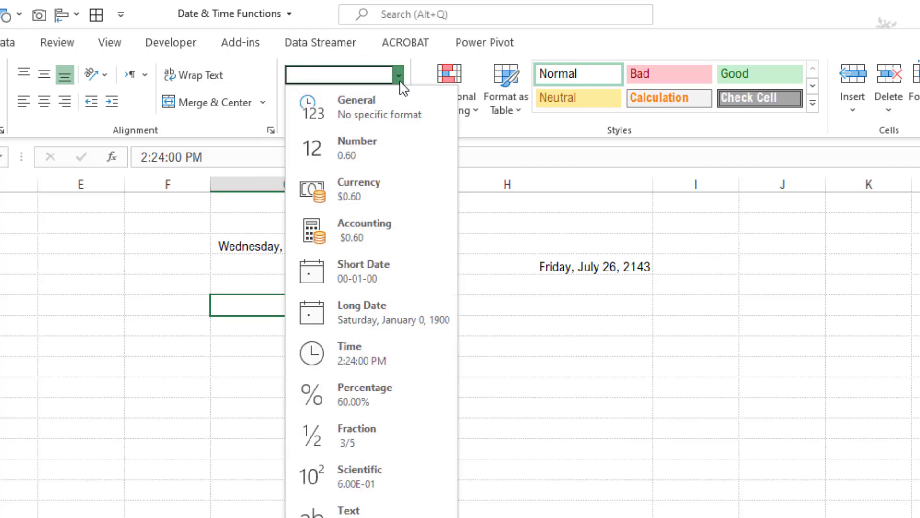
{"action": "left_click", "coordinate": [224, 310]}
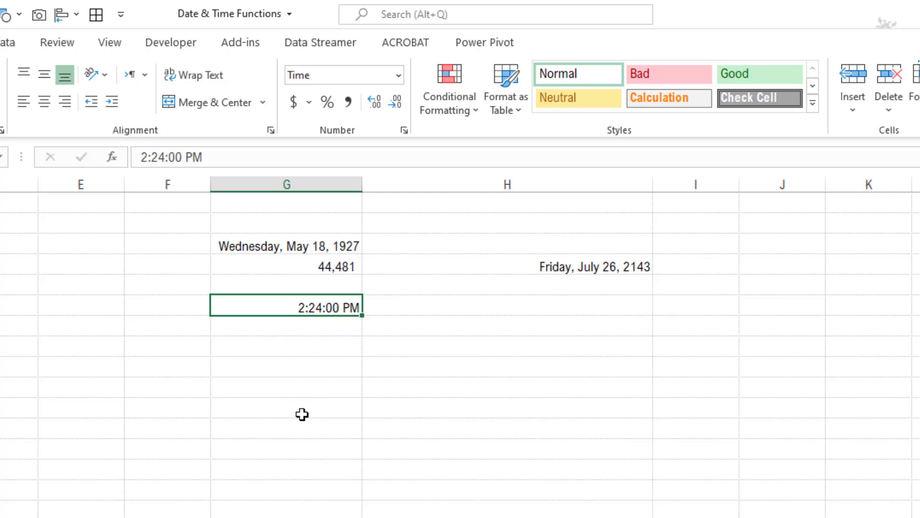
- Enter the formula =TODAY() in cell G8 to return the current date
{"action": "key", "text": "Down"}
{"action": "key", "text": "Down"}
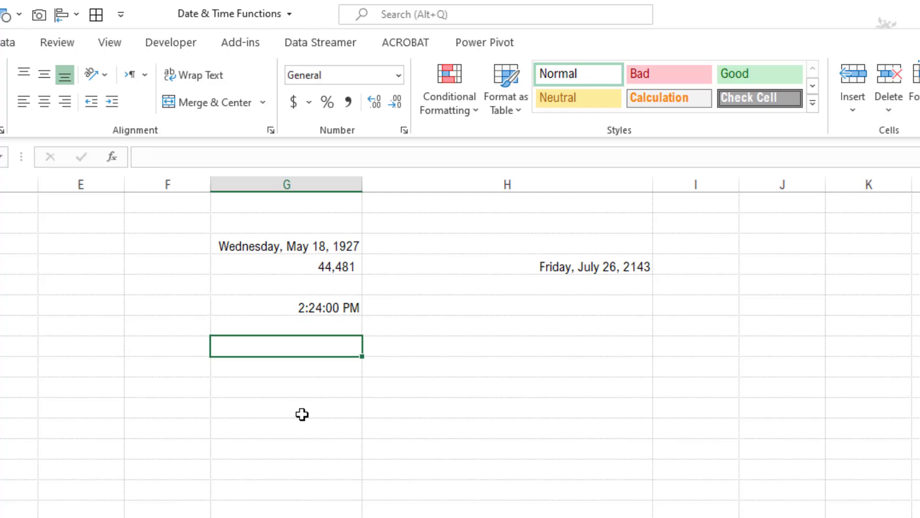
{"action": "type", "text": "="}
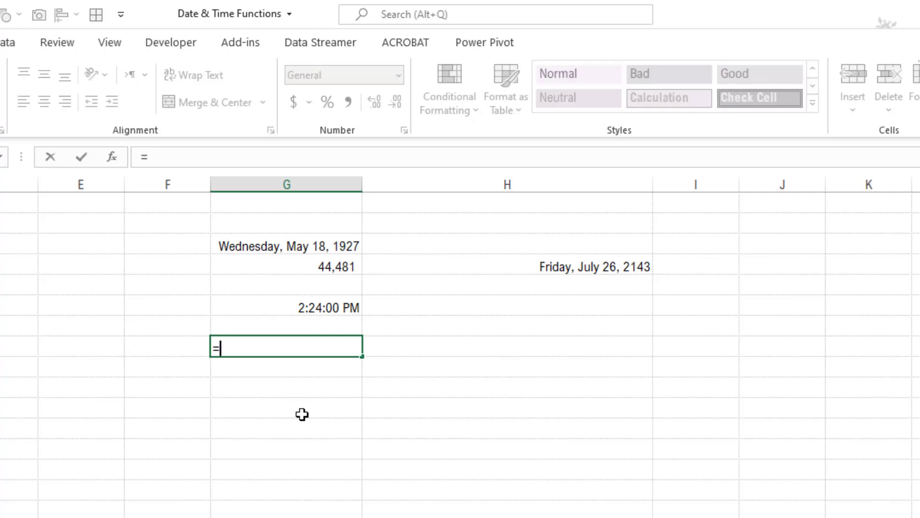
{"action": "type", "text": "today"}
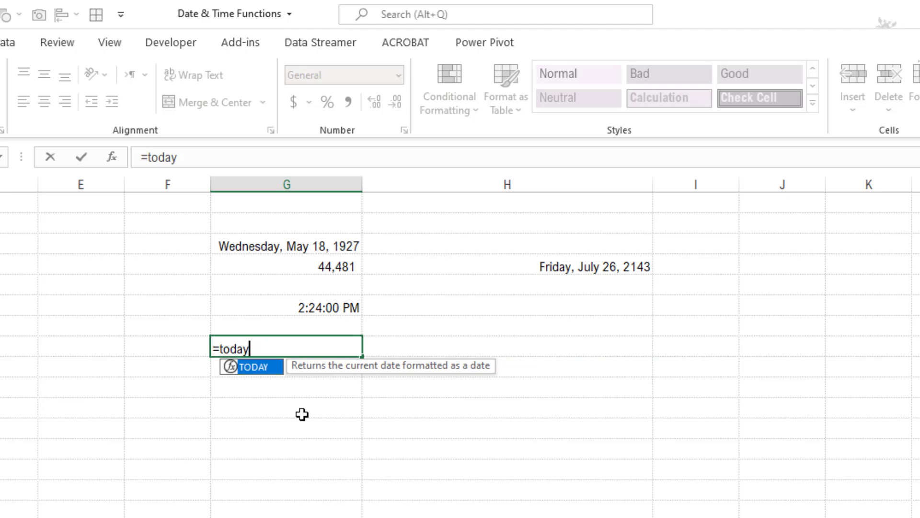
{"action": "key", "text": "Tab"}
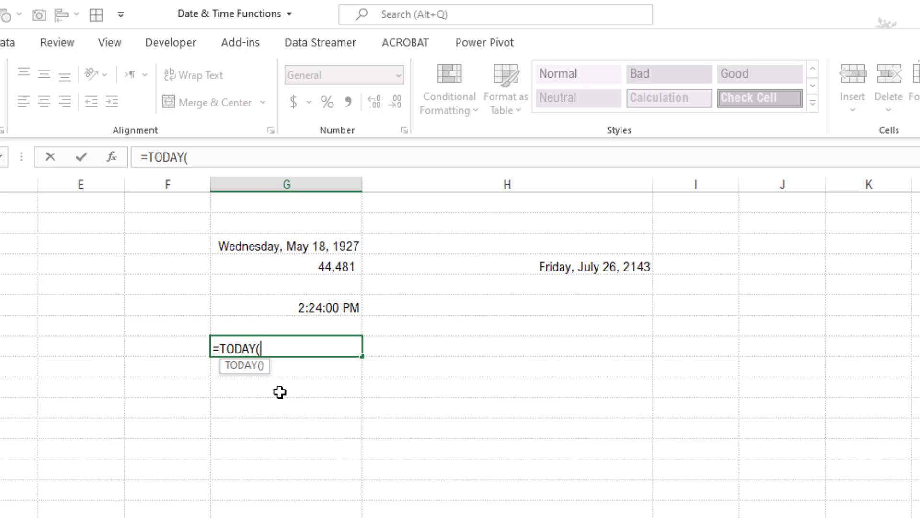
{"action": "key", "text": "Return"}
{"action": "key", "text": "Up"}
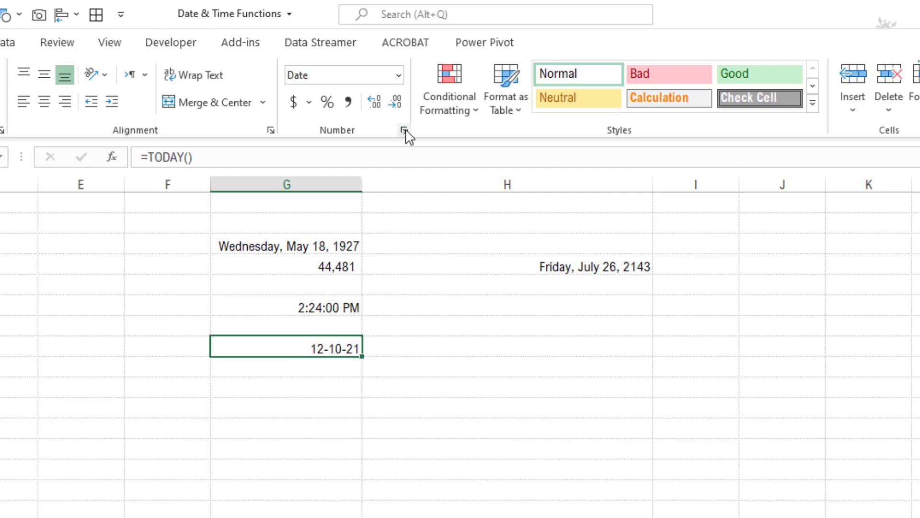
{"action": "left_click", "coordinate": [330, 370]}
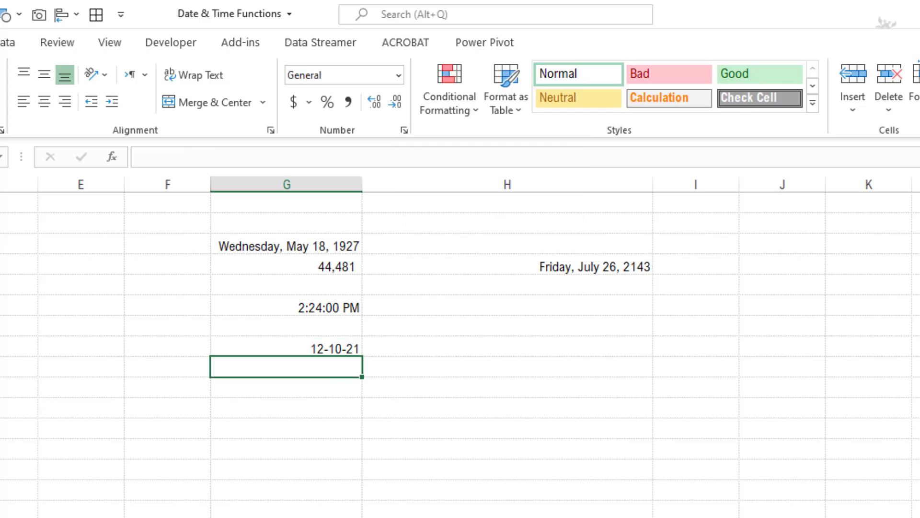
- Enter the formula =NOW() in cell G9 to return the current date and time
{"action": "type", "text": "=n"}
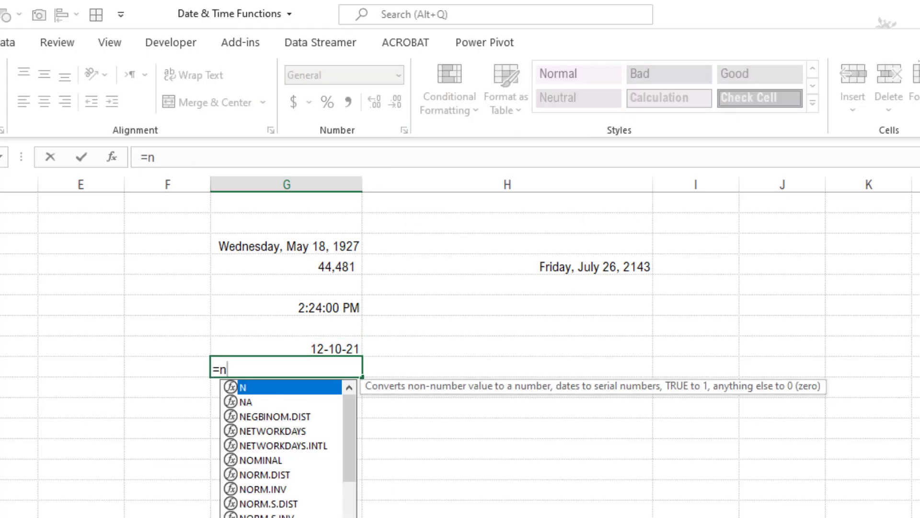
{"action": "type", "text": "ow"}
{"action": "key", "text": "Tab"}
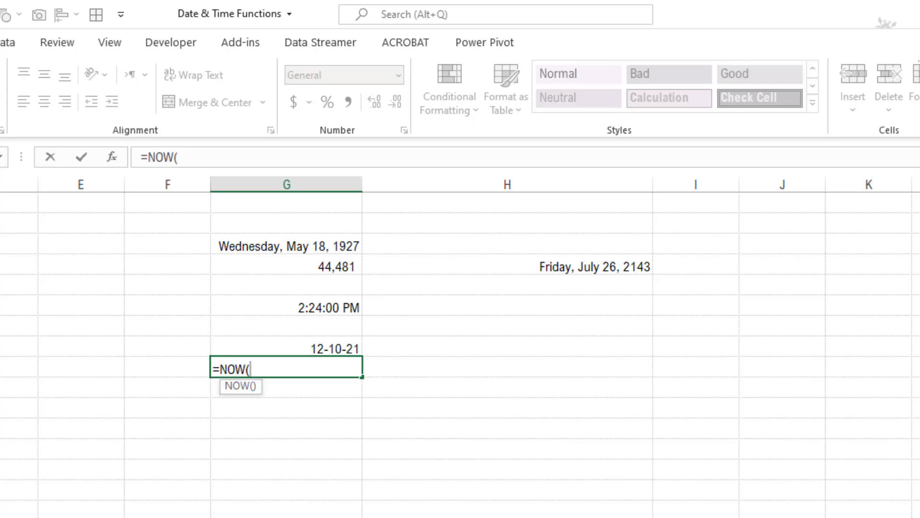
{"action": "type", "text": ")"}
{"action": "key", "text": "Return"}
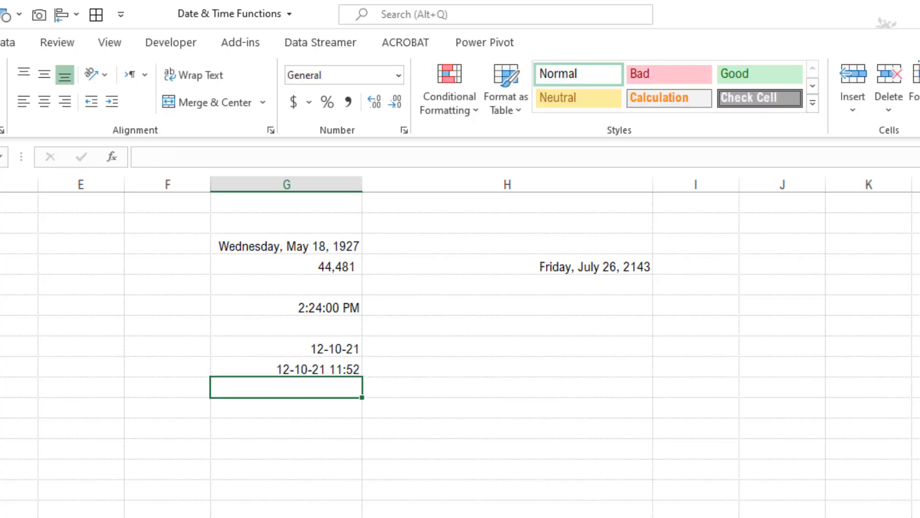
- Compare the TODAY formula in cell G8 with the NOW formula in cell G9
{"action": "left_click", "coordinate": [286, 367]}
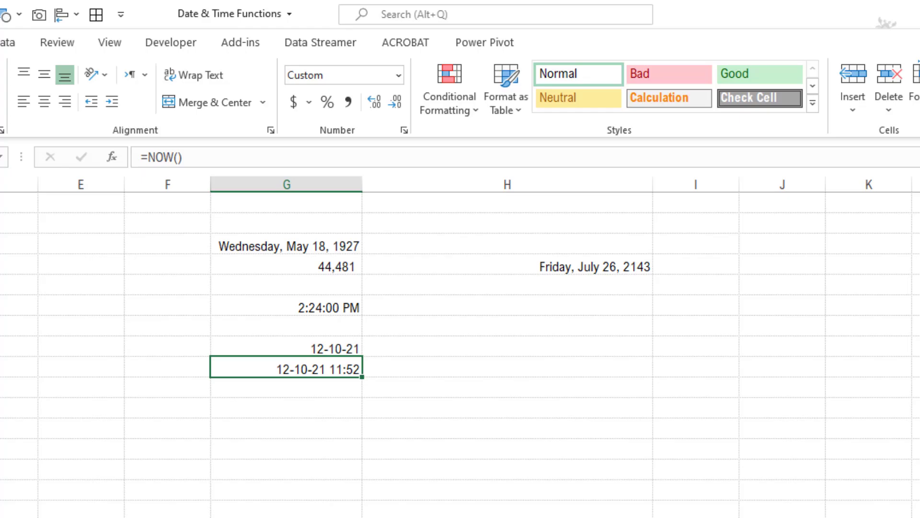
{"action": "left_click", "coordinate": [433, 408]}
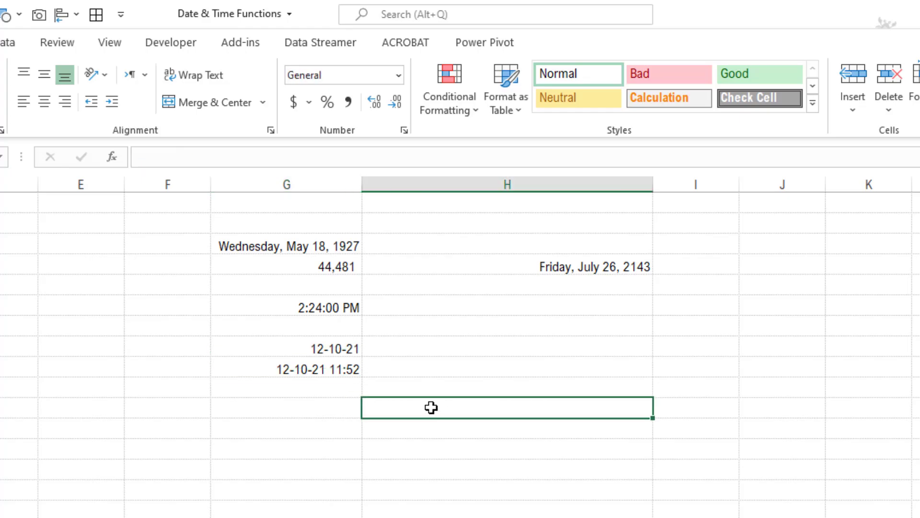
{"action": "left_click", "coordinate": [352, 353]}
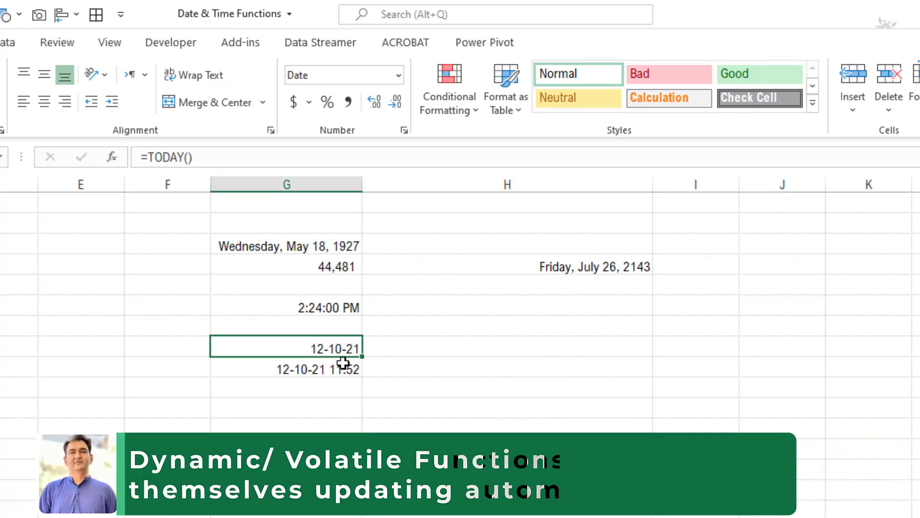
{"action": "left_click", "coordinate": [346, 370]}
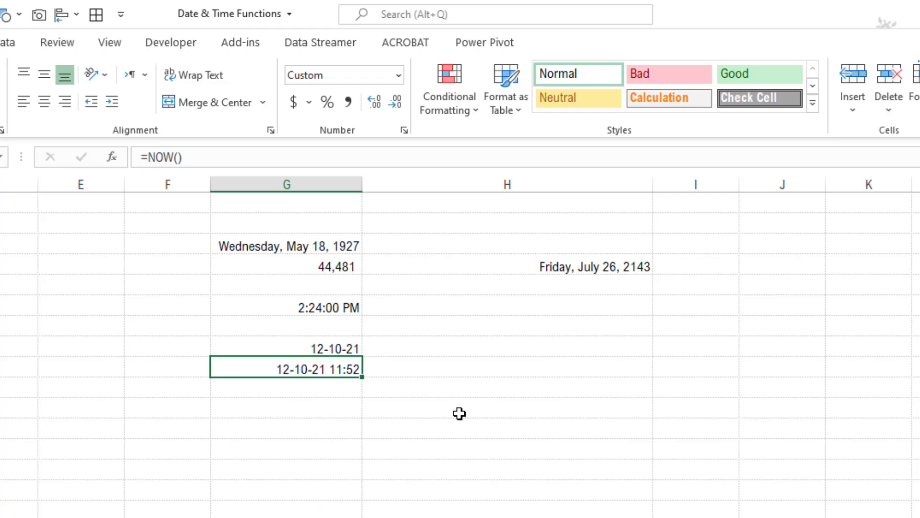
{"action": "left_click", "coordinate": [351, 350]}
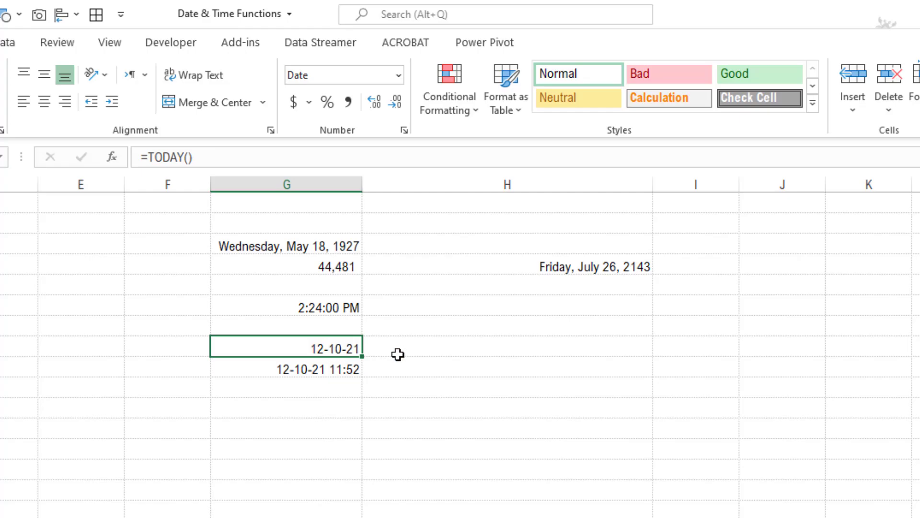
- Recalculate the workbook to refresh the NOW result in cell G9
{"action": "left_click", "coordinate": [331, 368]}
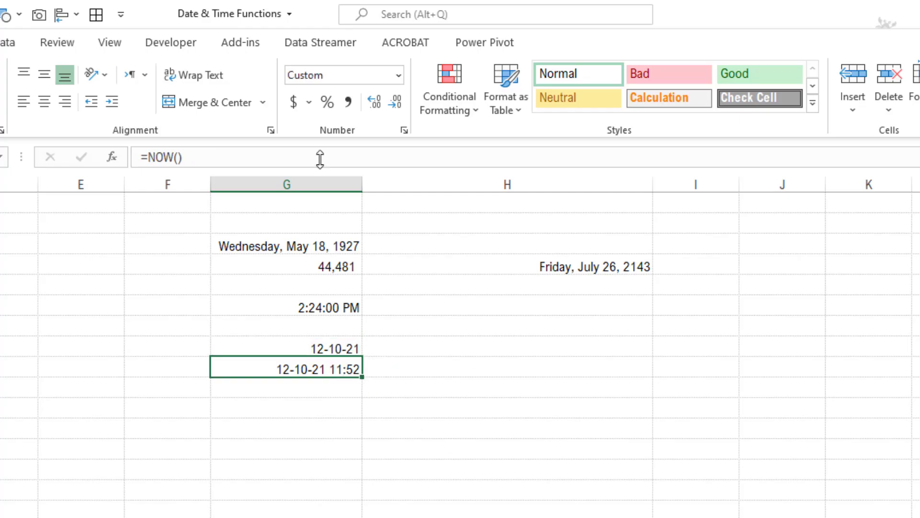
{"action": "left_click", "coordinate": [1, 42]}
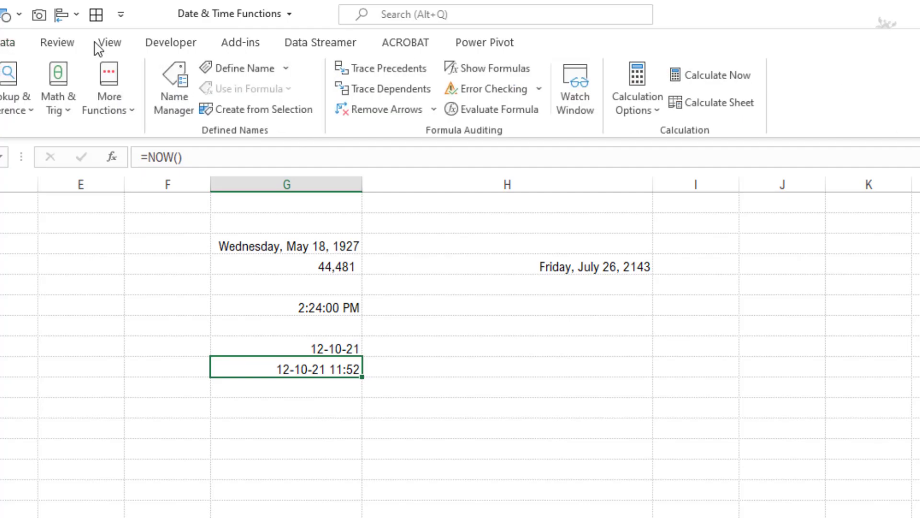
{"action": "left_click", "coordinate": [735, 84]}
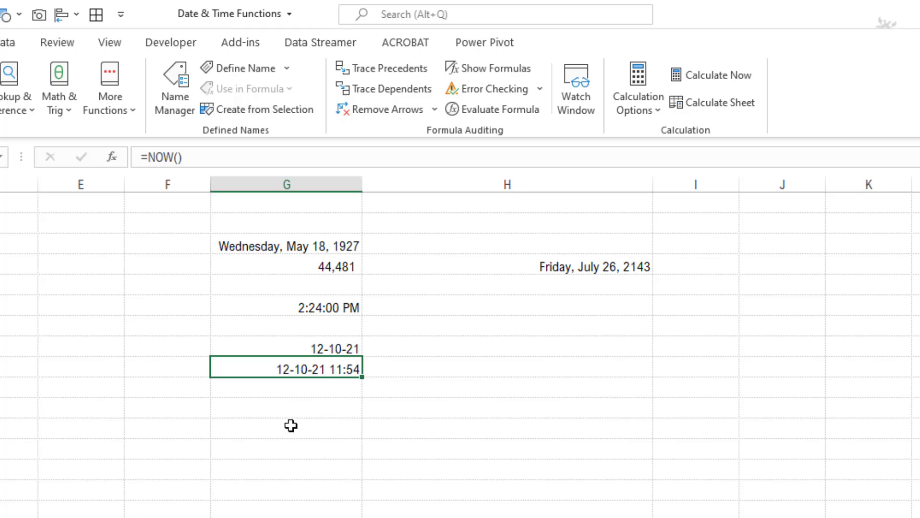
- Enter the formula =NOW()-TODAY() in cell G10 to isolate the current time fraction
{"action": "left_click", "coordinate": [333, 393]}
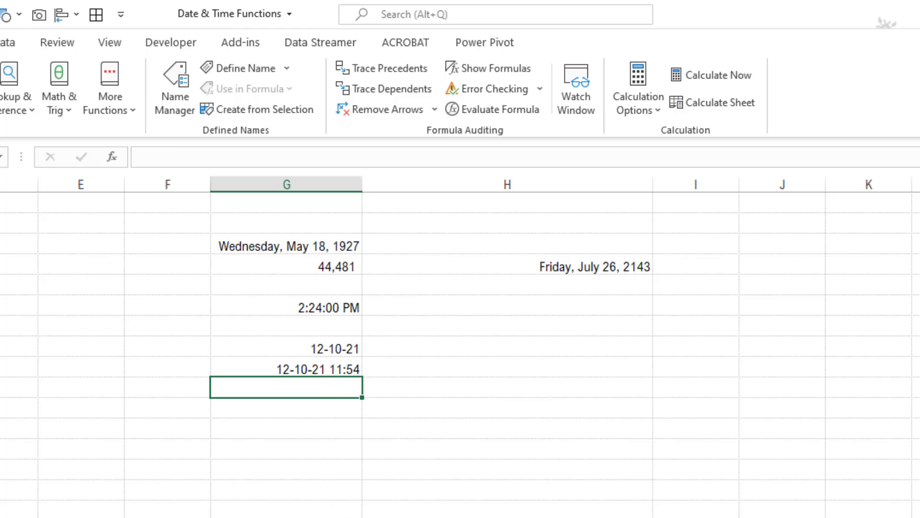
{"action": "type", "text": "="}
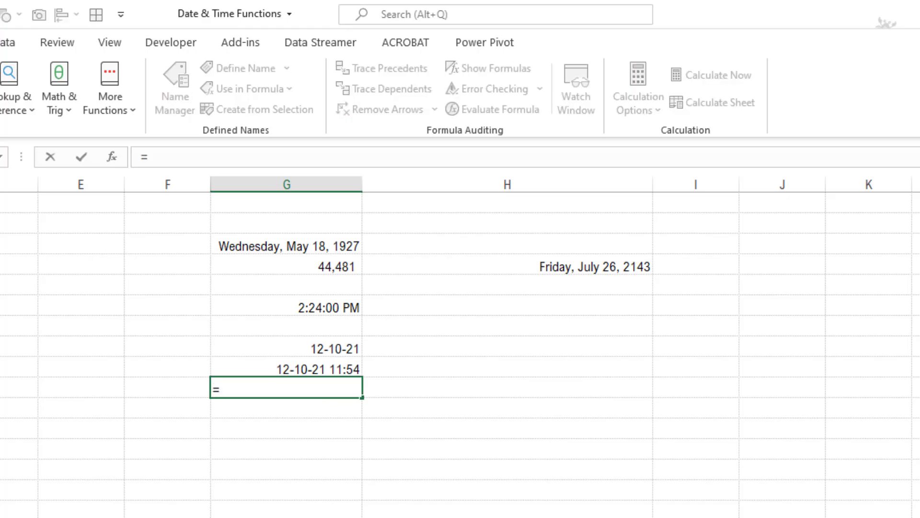
{"action": "type", "text": "now"}
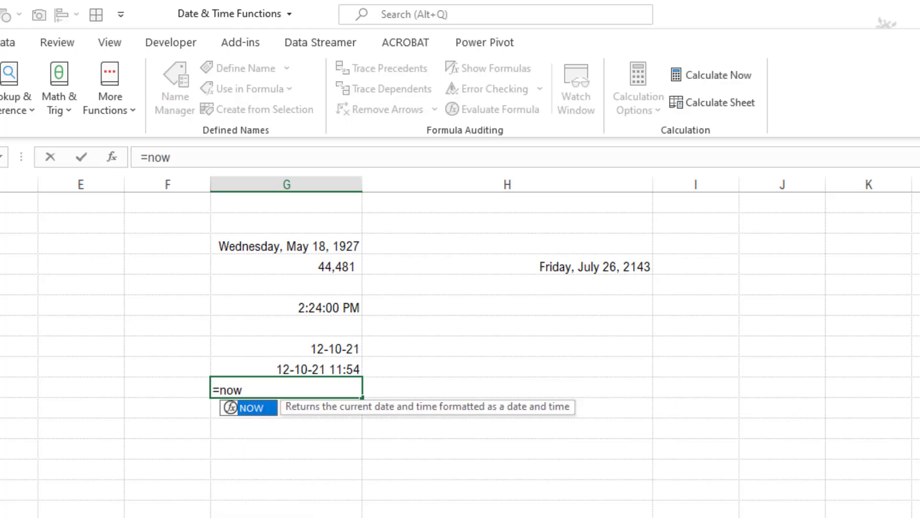
{"action": "type", "text": "()-today"}
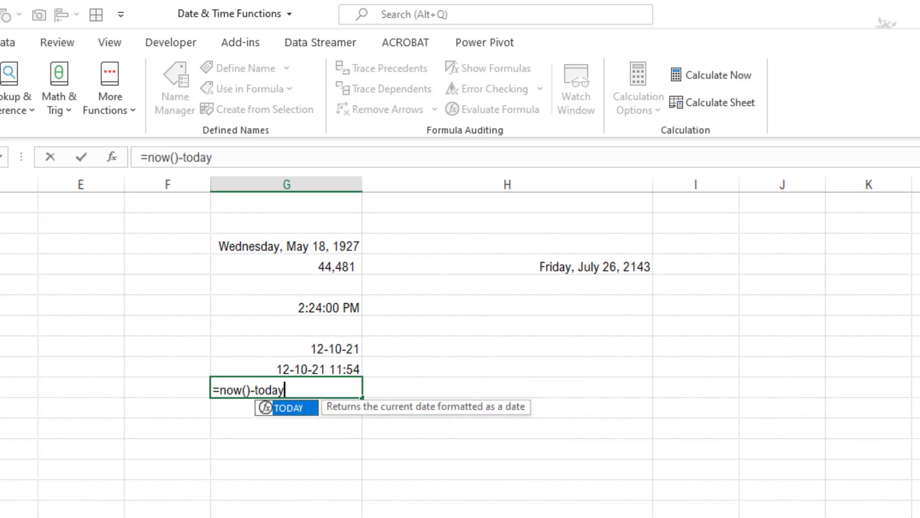
{"action": "type", "text": "()"}
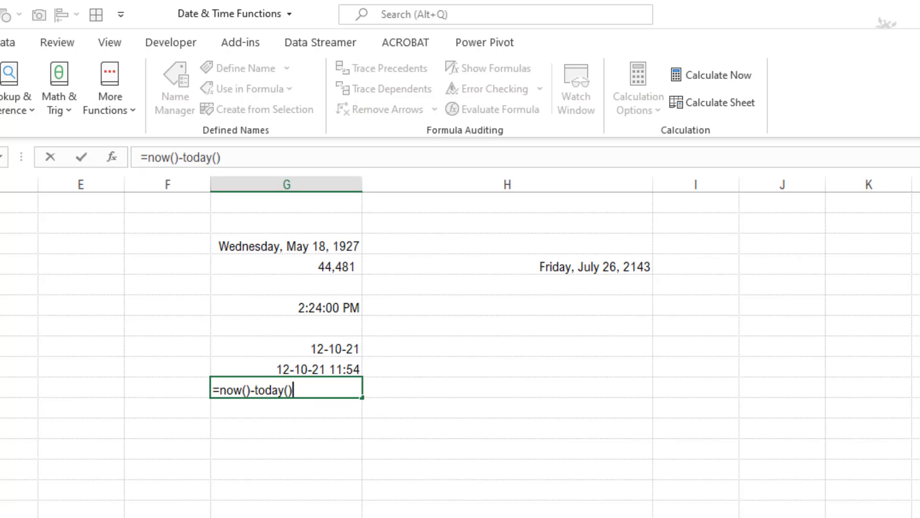
{"action": "key", "text": "Return"}
- Apply the Time number format to the NOW minus TODAY result in cell G10
{"action": "left_click", "coordinate": [286, 388]}
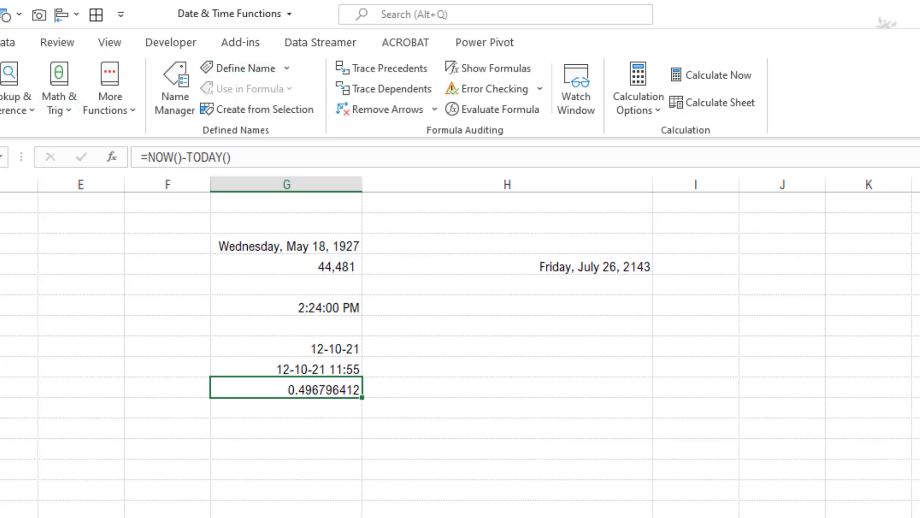
{"action": "scroll", "coordinate": [242, 70], "scroll_direction": "up", "scroll_amount": 3}
{"action": "left_click", "coordinate": [399, 77]}
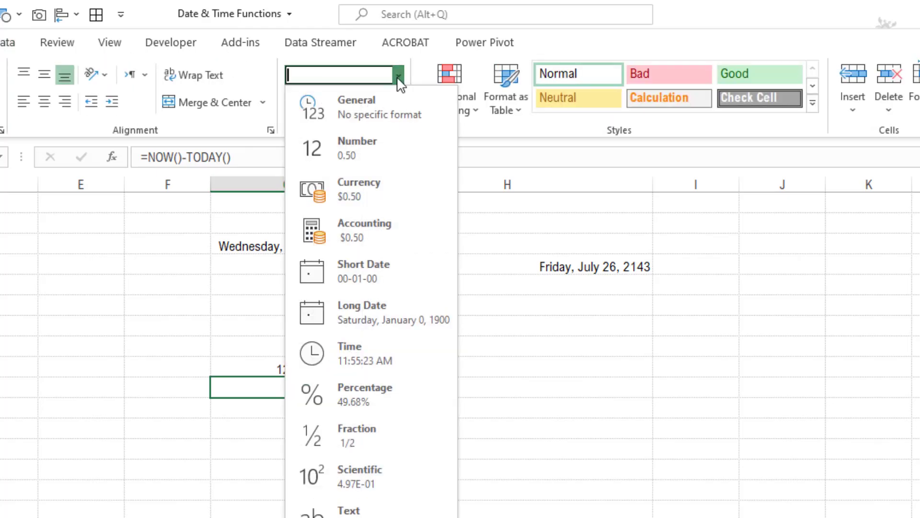
{"action": "left_click", "coordinate": [381, 357]}
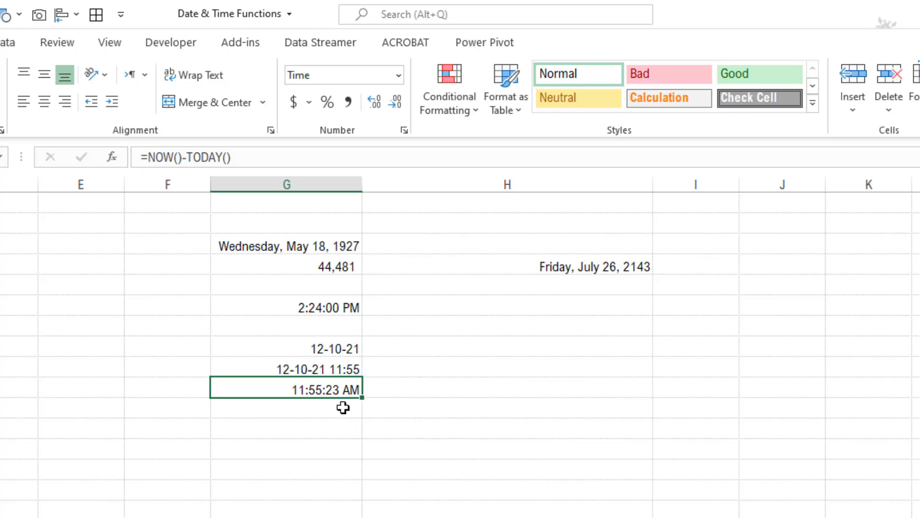
- Recalculate the workbook to update the current time in cell G10, and move on to cell G11
{"action": "left_click", "coordinate": [1, 42]}
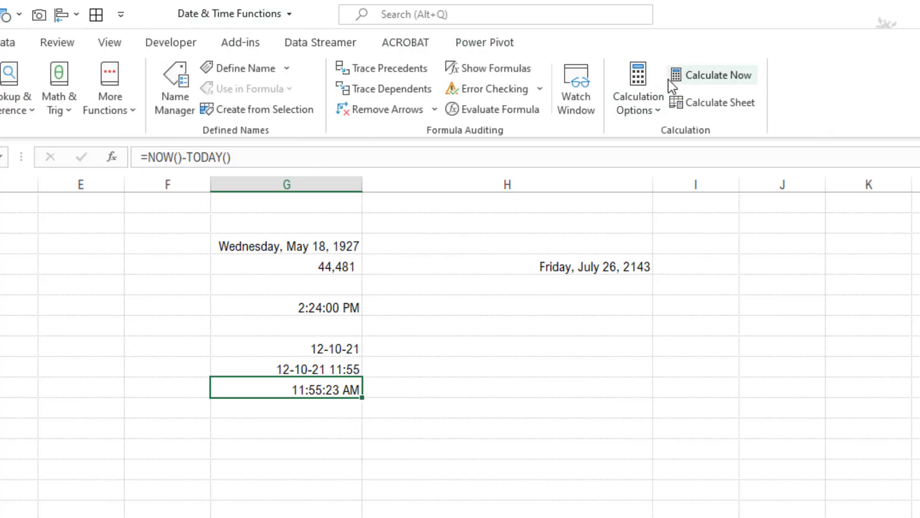
{"action": "left_click", "coordinate": [712, 81]}
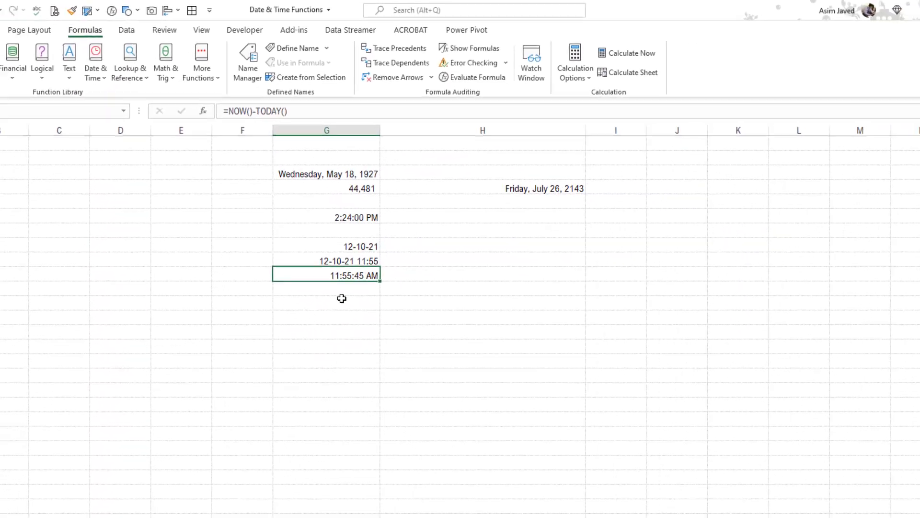
{"action": "key", "text": "Return"}
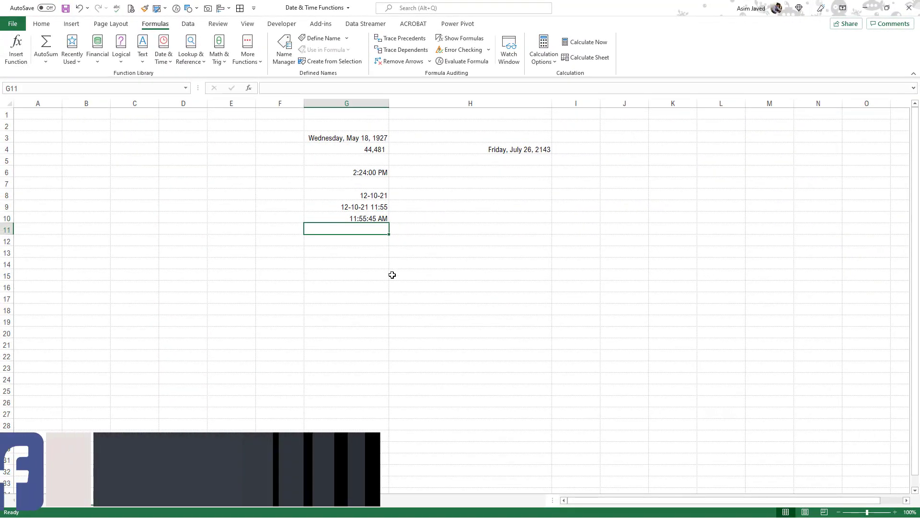